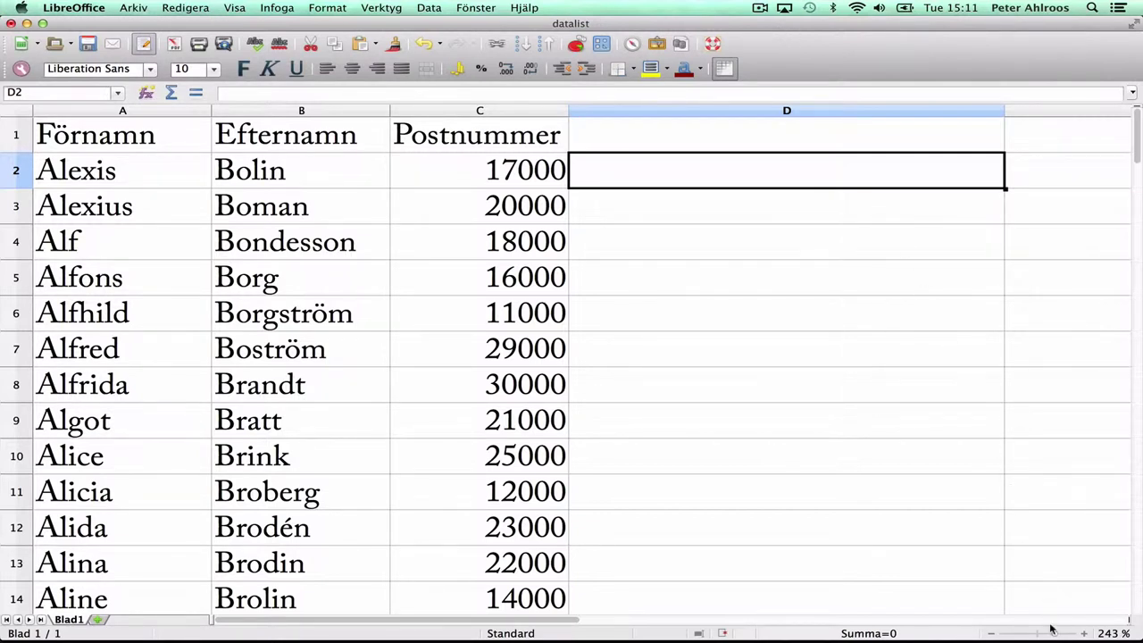
# Step: Zoom the sheet to about 212% and select columns A to C (Förnamn, Efternamn, Postnummer)
pyautogui.moveTo(1053, 634)
pyautogui.mouseDown()
pyautogui.moveTo(1009, 635)
pyautogui.moveTo(1053, 632)
pyautogui.mouseUp()
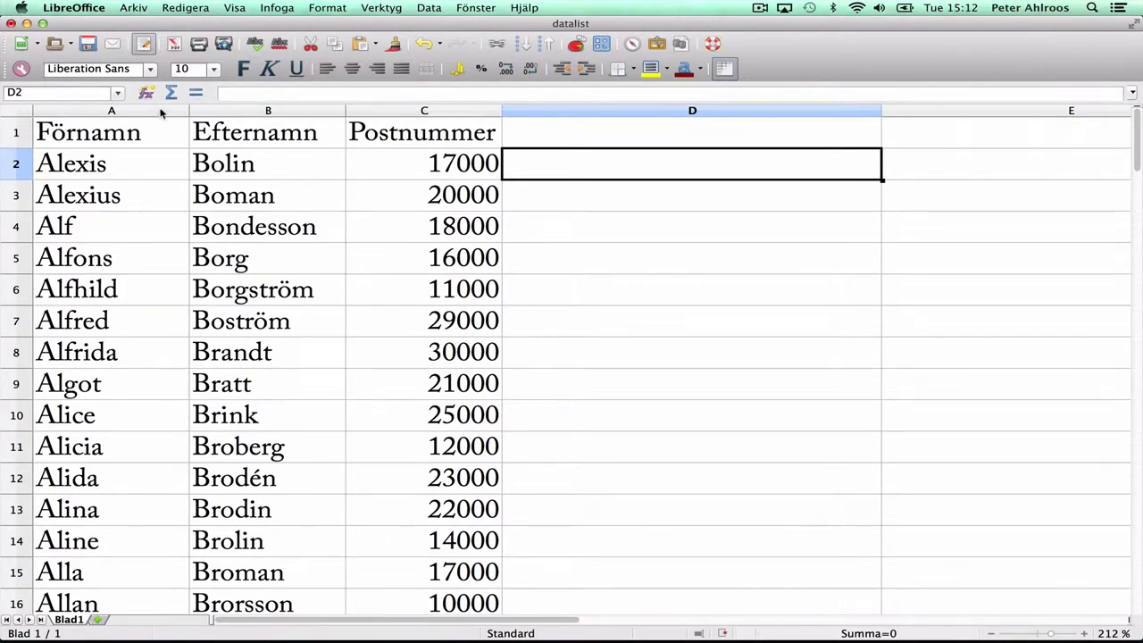
pyautogui.moveTo(146, 114); pyautogui.dragTo(391, 113)
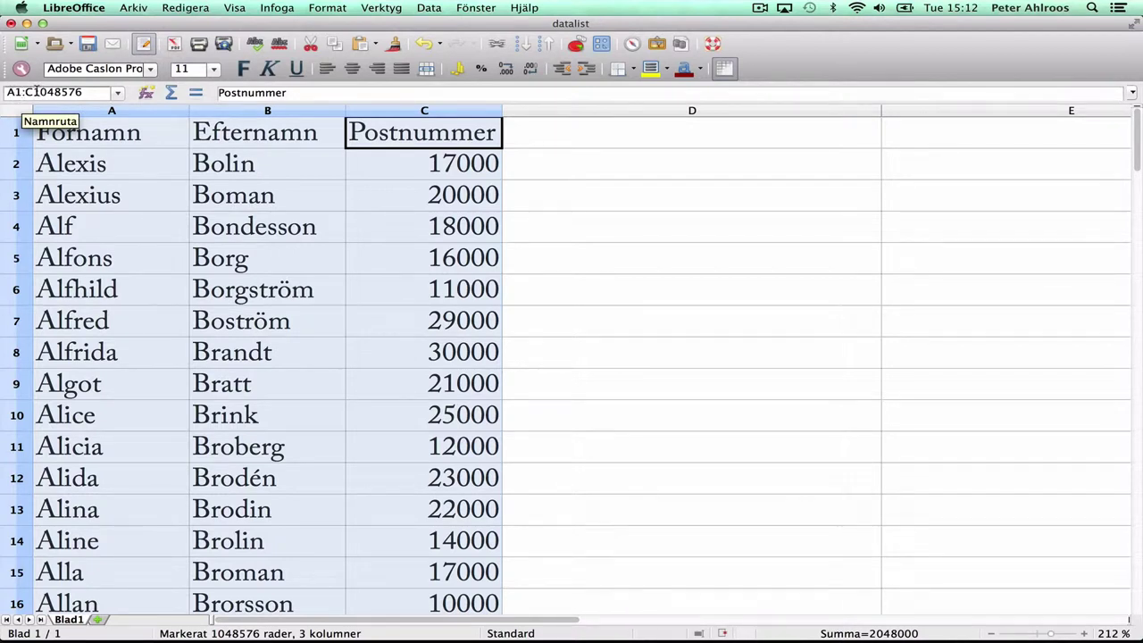
# Step: Start a database range named medlemslista and extend its reference to $A$1:$C$200
pyautogui.click(35, 92)
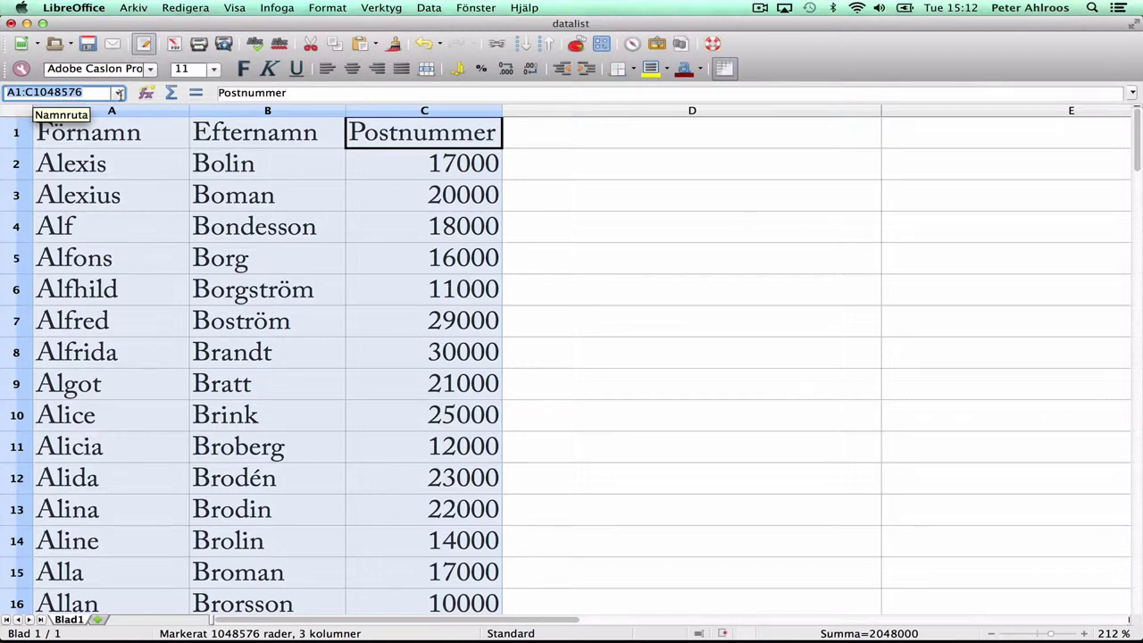
pyautogui.press('Return')
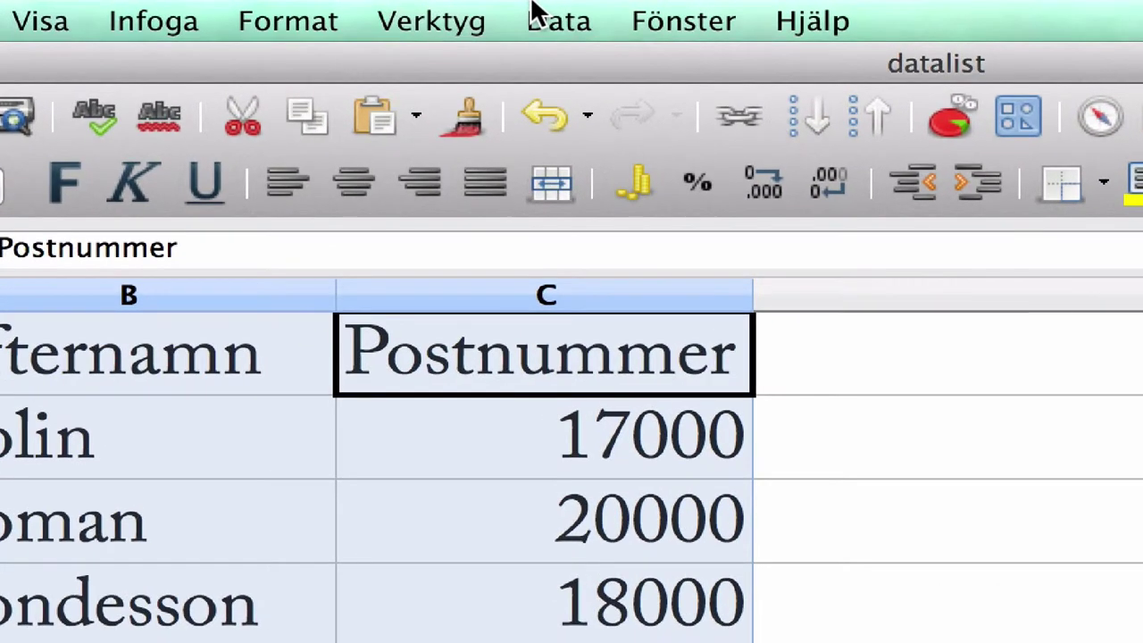
pyautogui.click(537, 15)
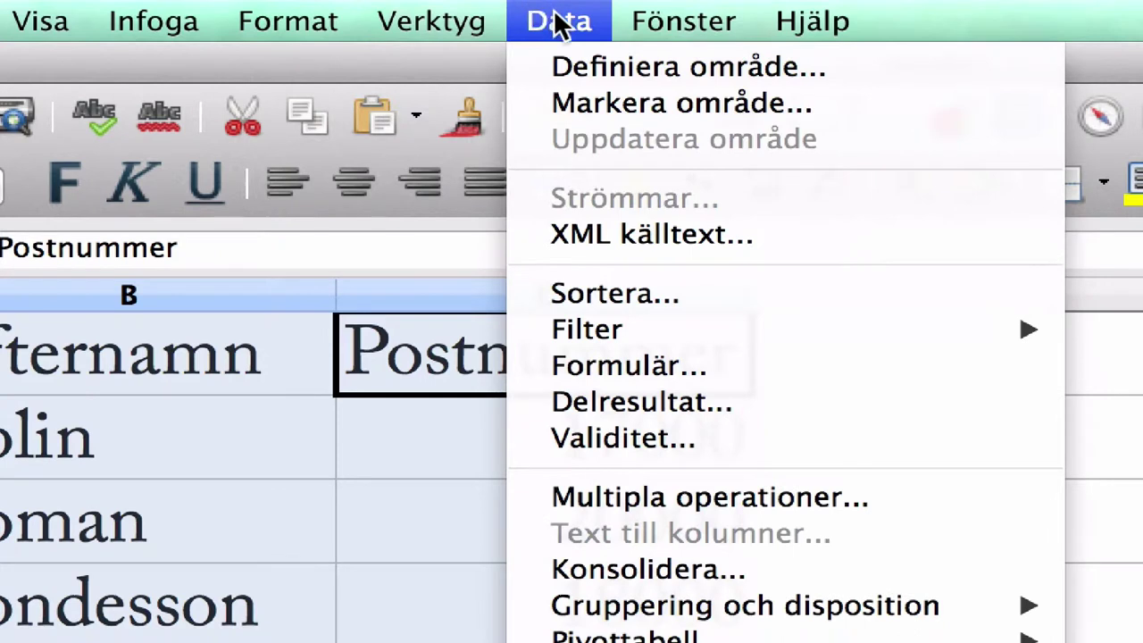
pyautogui.click(634, 70)
pyautogui.write('me')
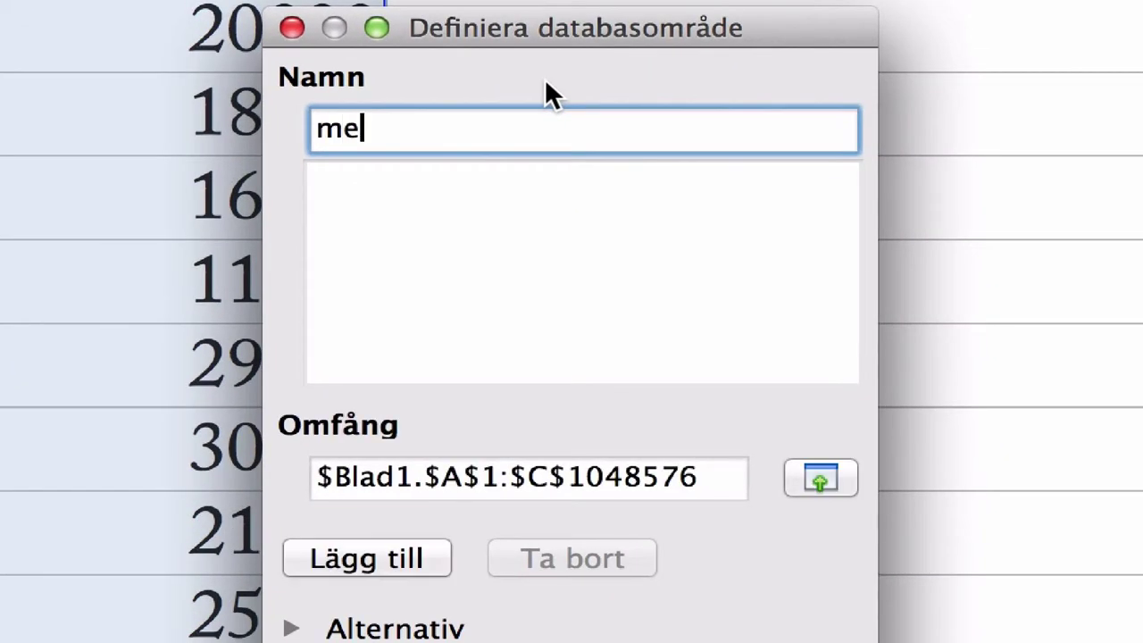
pyautogui.write('dlemslista')
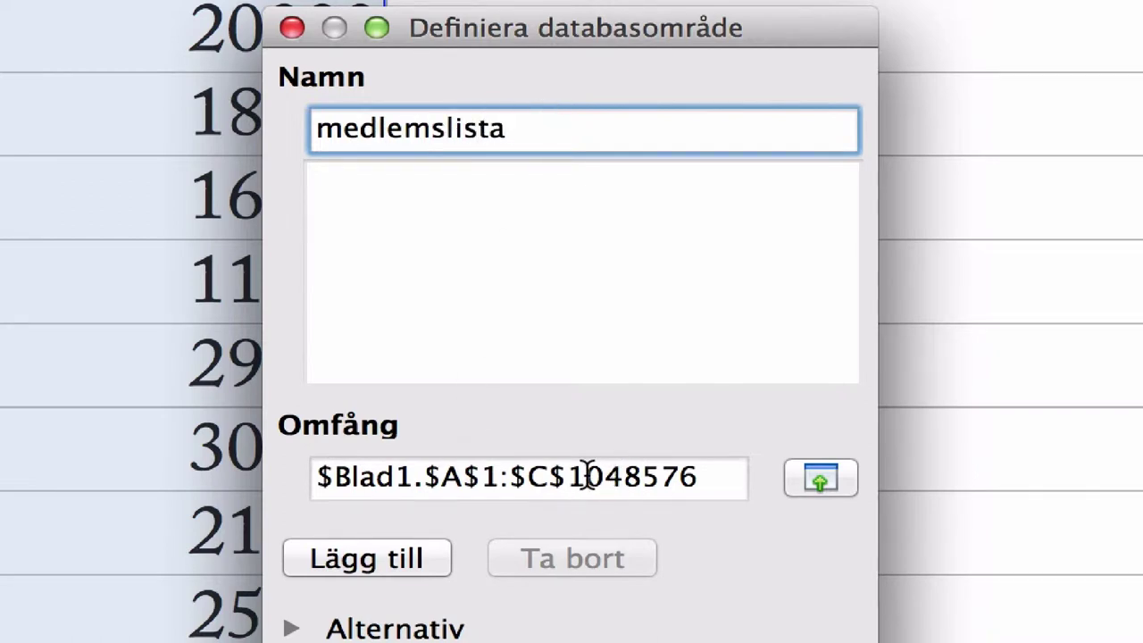
pyautogui.moveTo(572, 473); pyautogui.dragTo(735, 485)
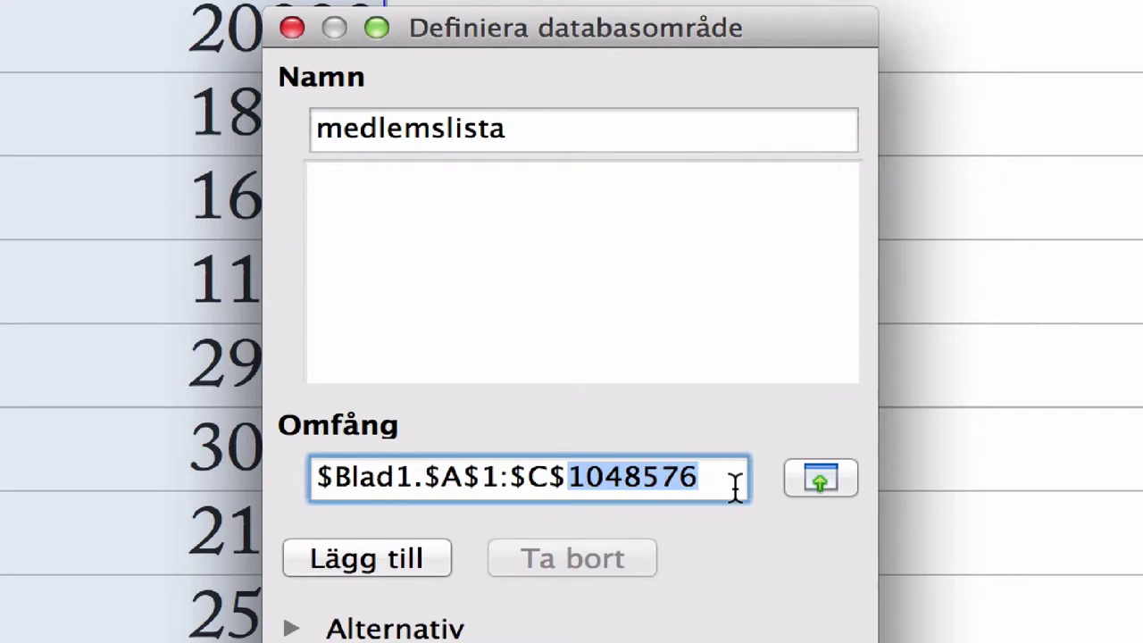
pyautogui.write('200')
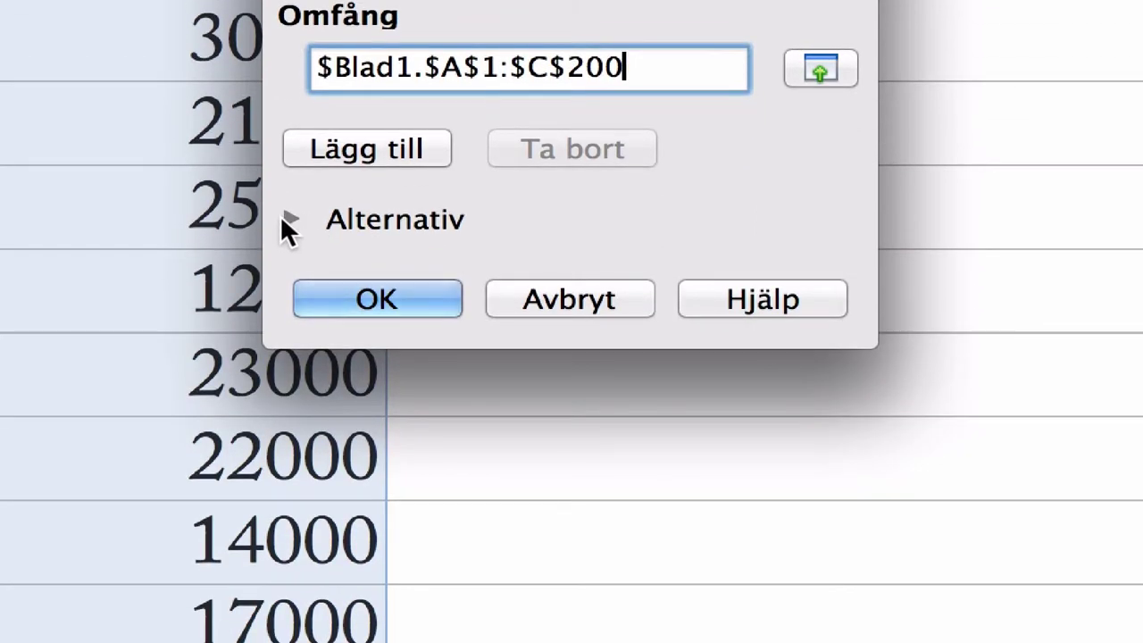
# Step: Enable column labels in the range options, add medlemslista and confirm
pyautogui.click(284, 220)
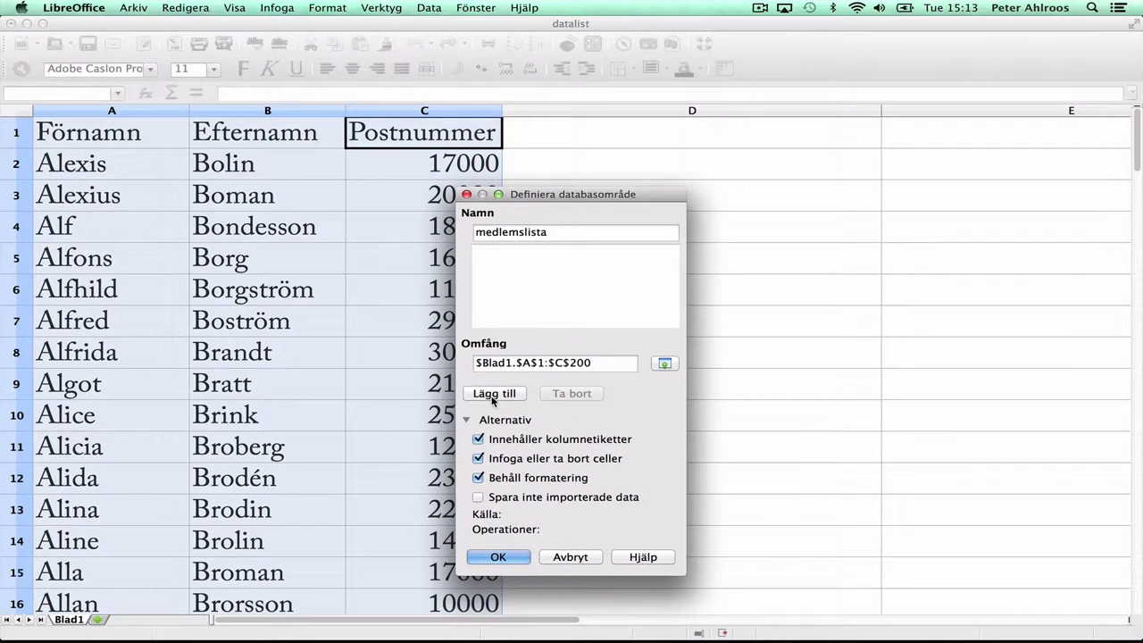
pyautogui.click(492, 396)
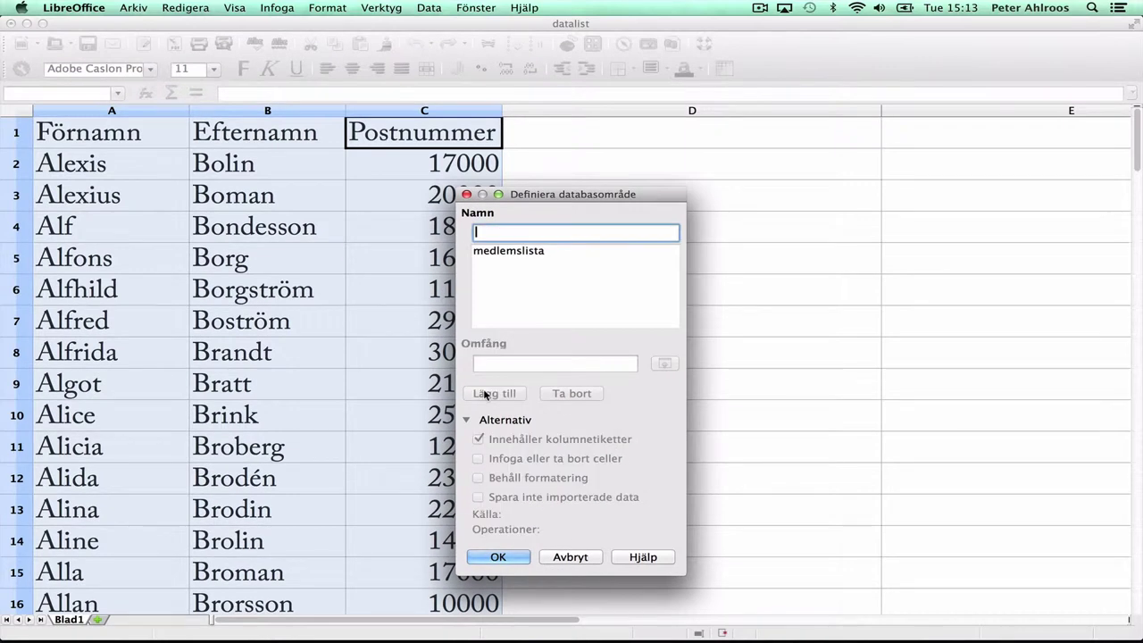
pyautogui.click(528, 251)
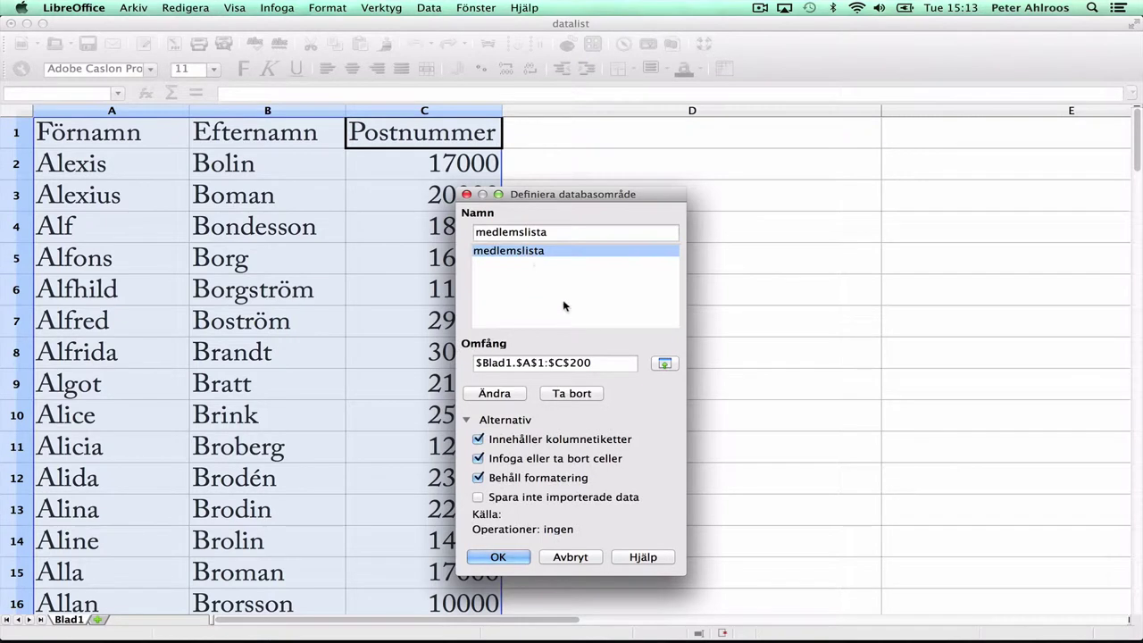
pyautogui.click(501, 556)
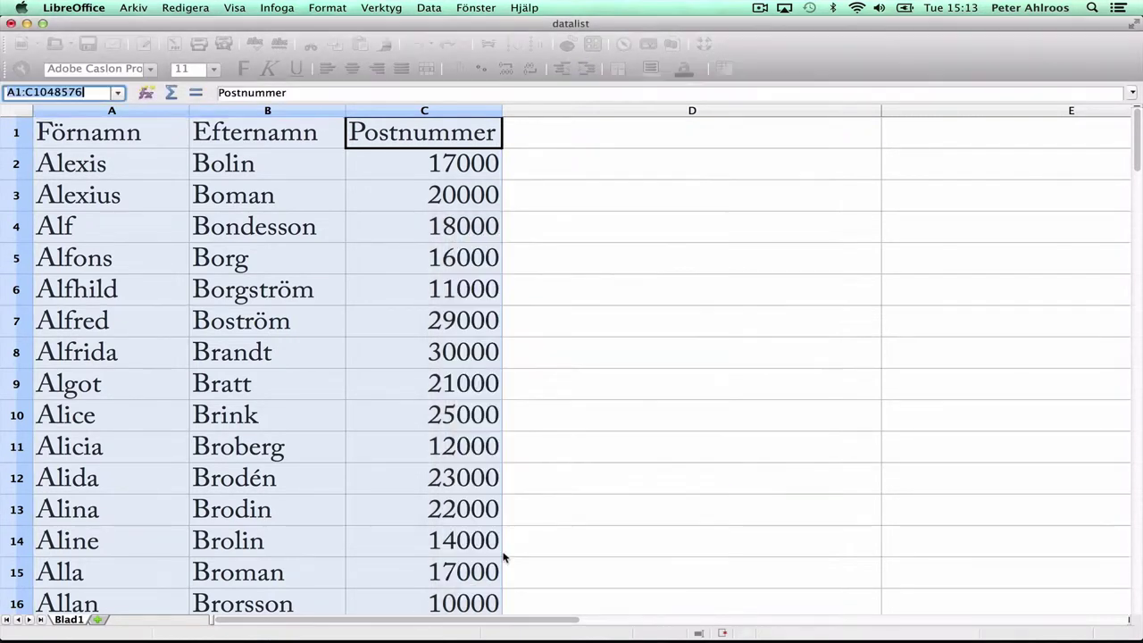
# Step: Sort the member list ascending by Postnummer
pyautogui.click(598, 377)
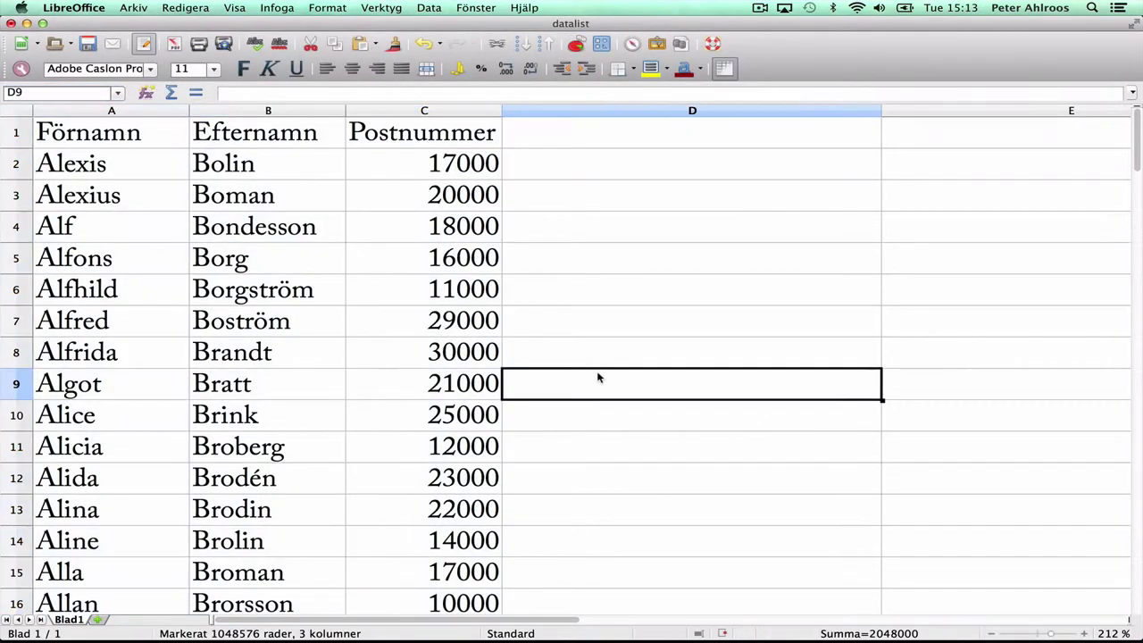
pyautogui.click(398, 196)
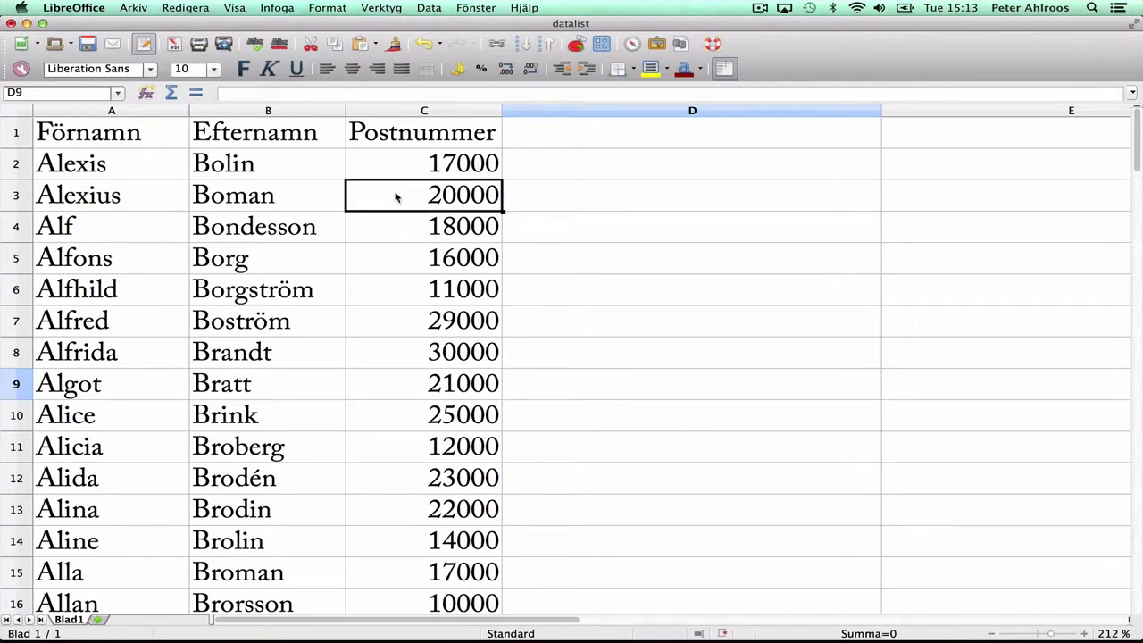
pyautogui.click(421, 7)
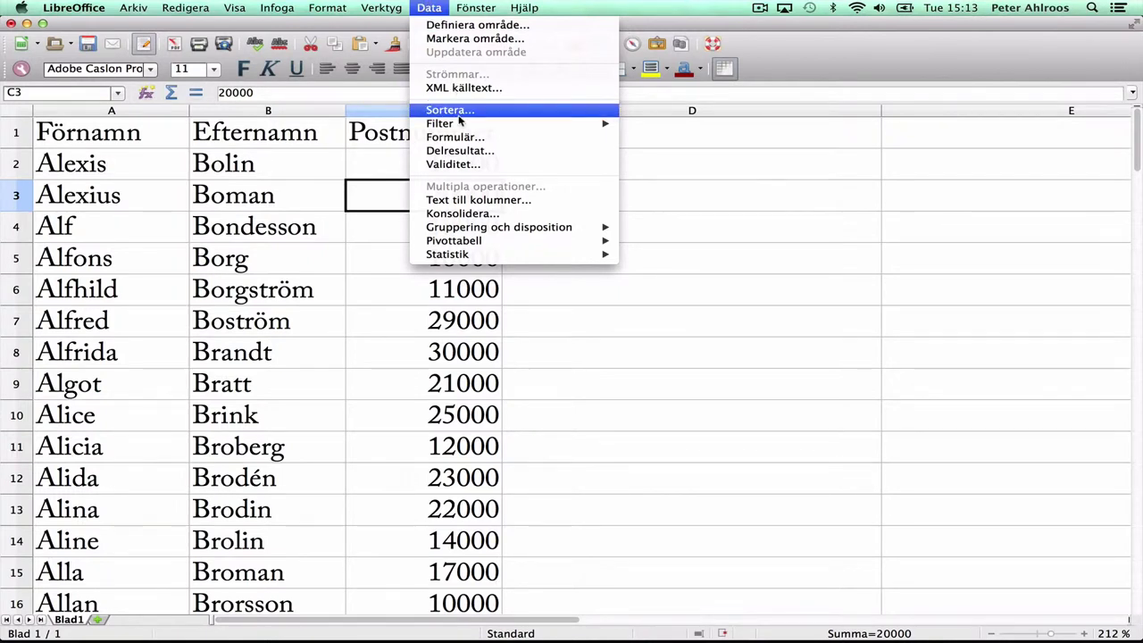
pyautogui.click(450, 110)
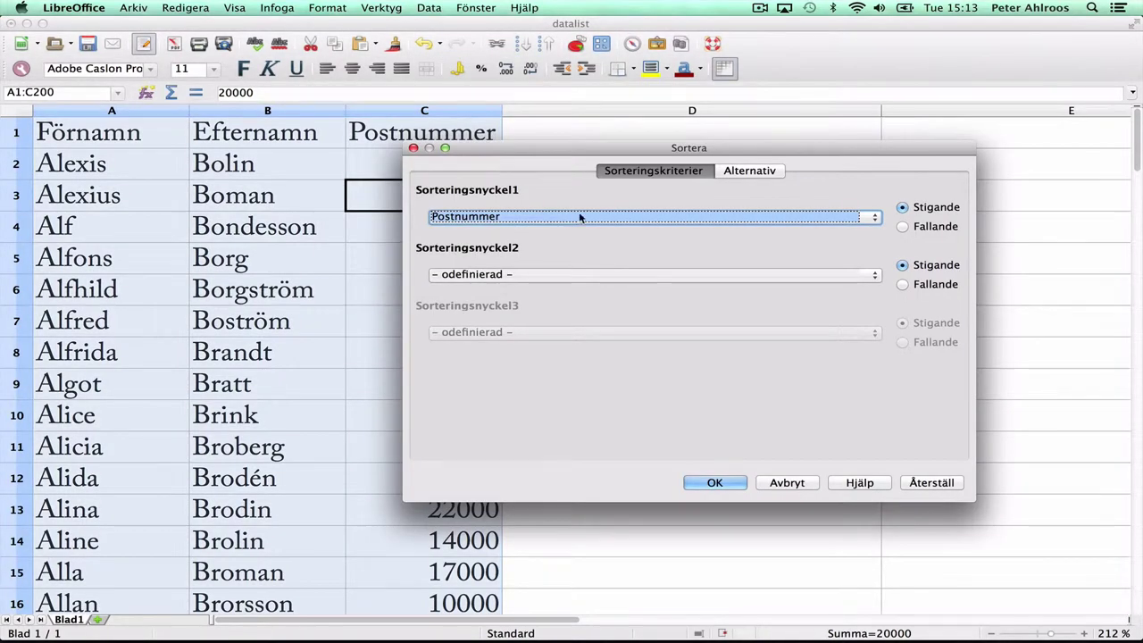
pyautogui.click(561, 217)
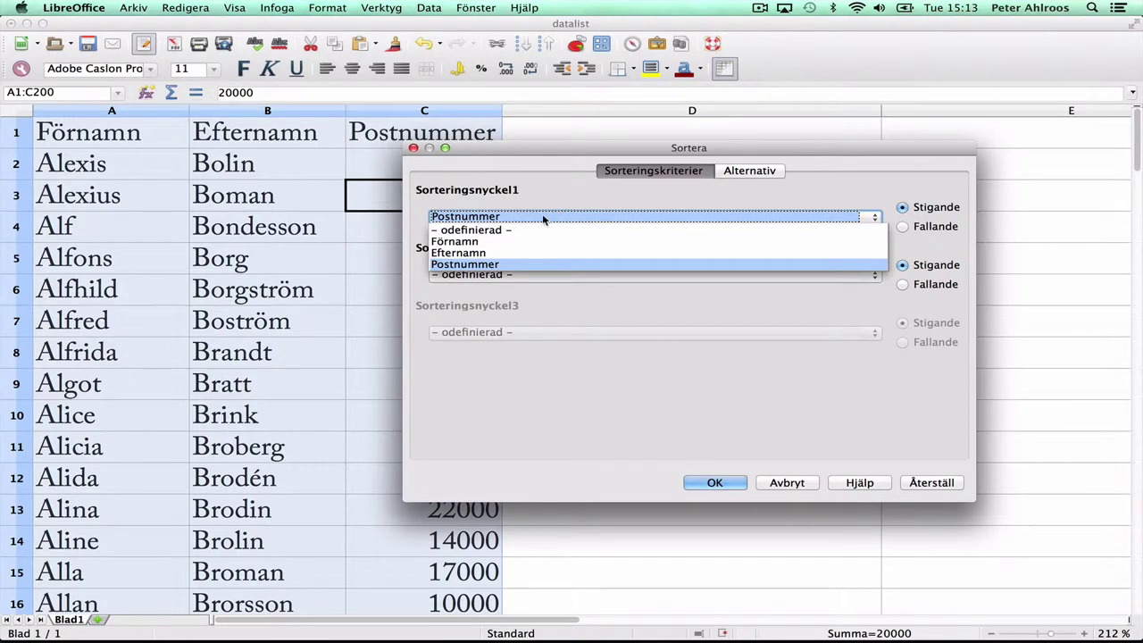
pyautogui.click(546, 217)
pyautogui.moveTo(528, 150); pyautogui.dragTo(686, 123)
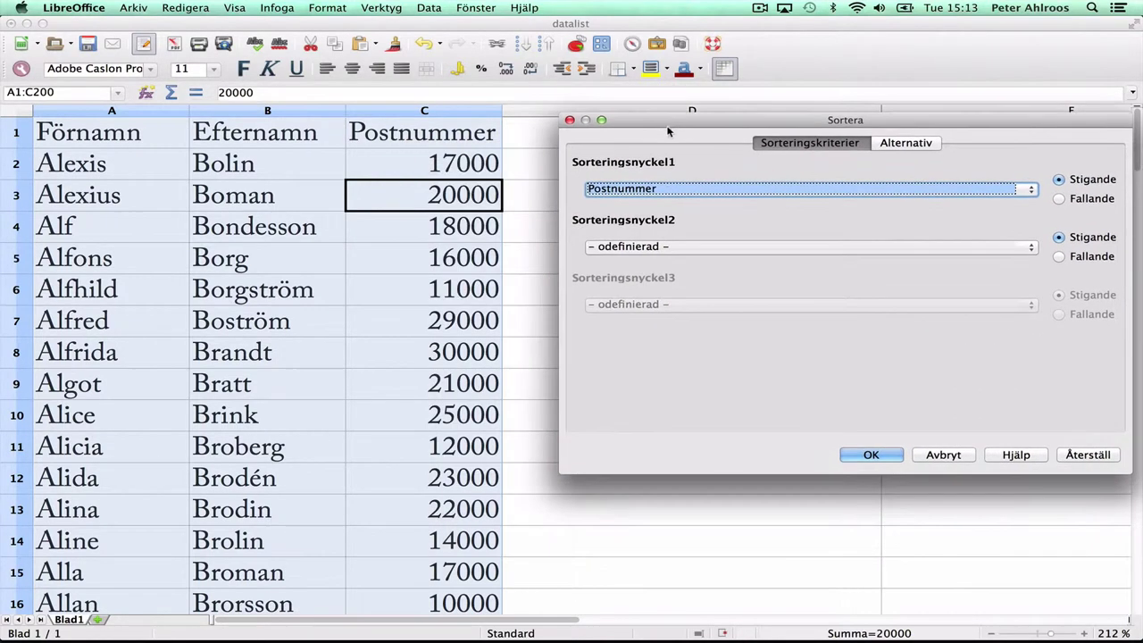
pyautogui.click(870, 456)
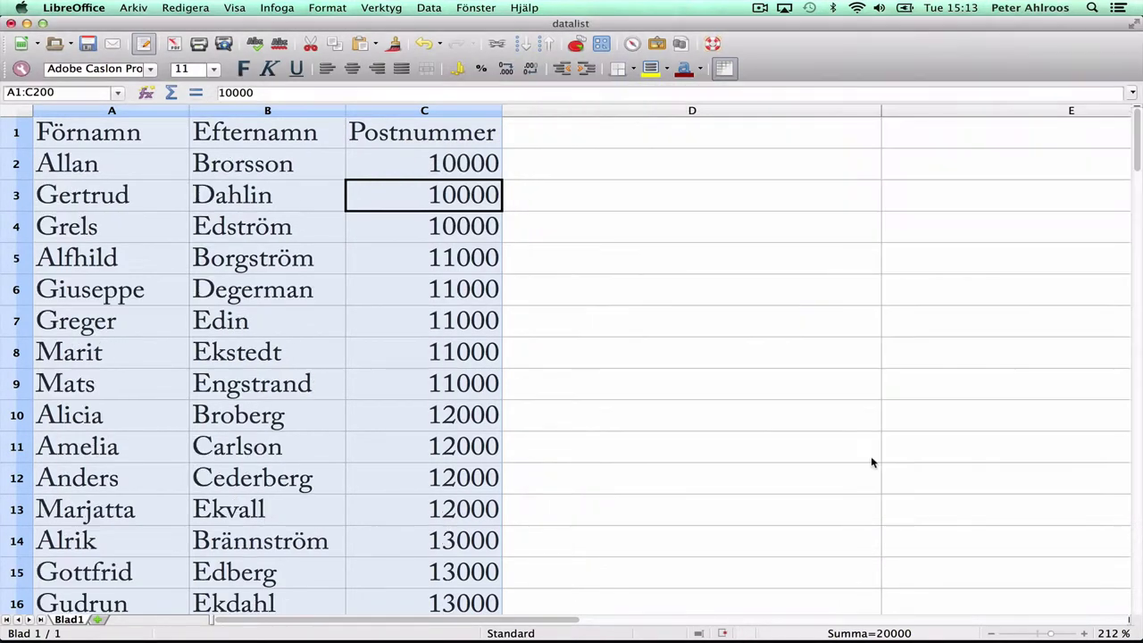
# Step: Re-sort the member list by Efternamn as the first sort key
pyautogui.click(428, 8)
pyautogui.click(438, 112)
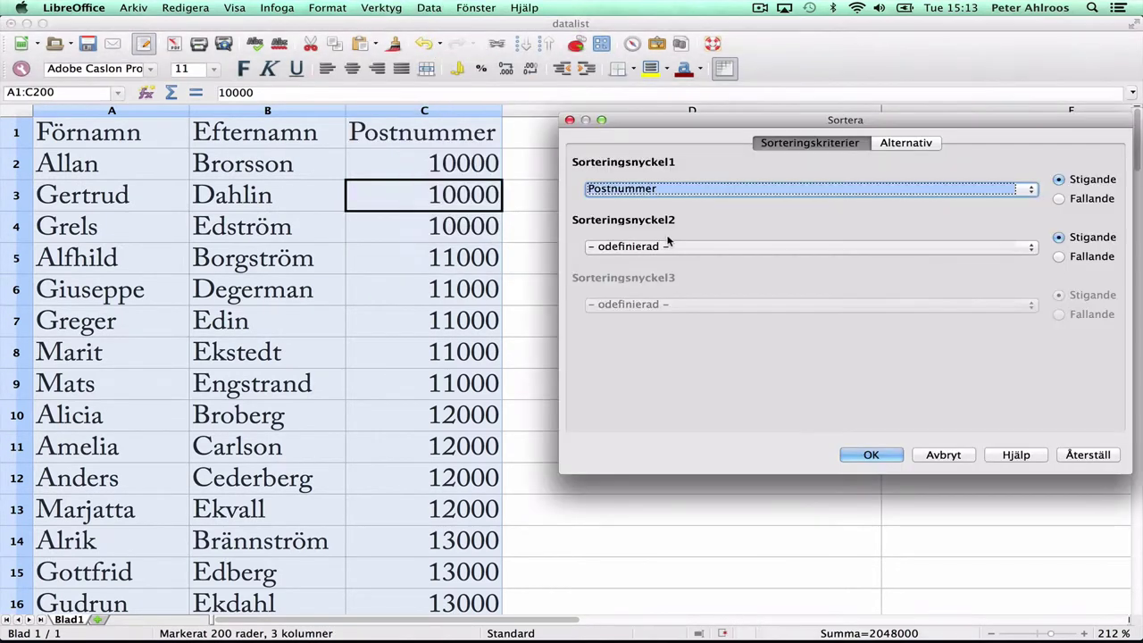
pyautogui.click(659, 190)
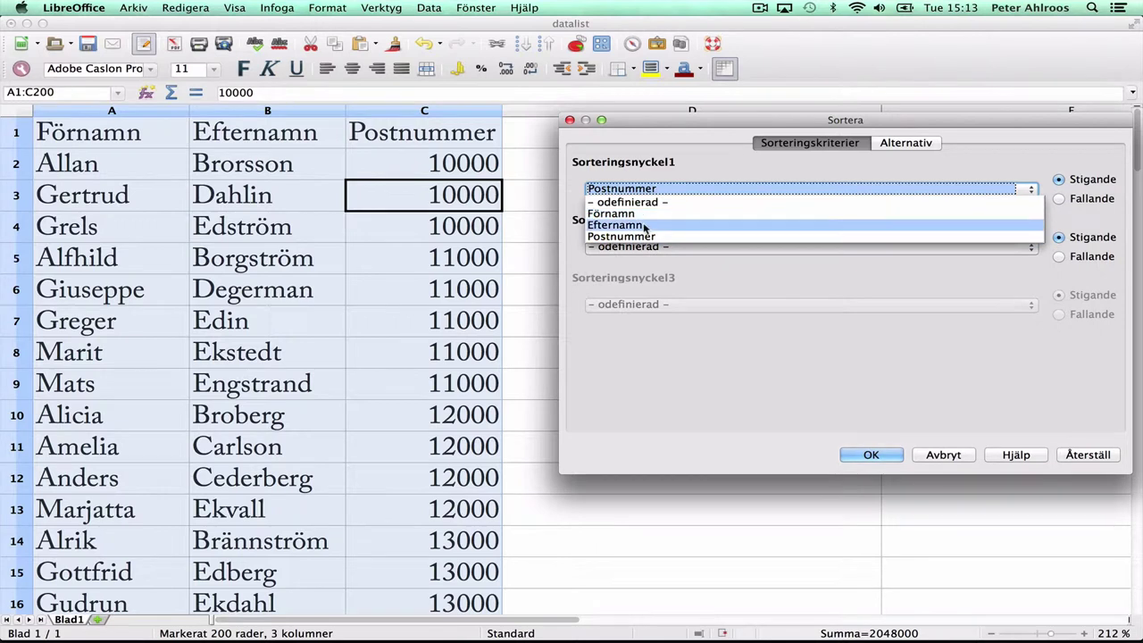
pyautogui.click(645, 226)
pyautogui.click(871, 455)
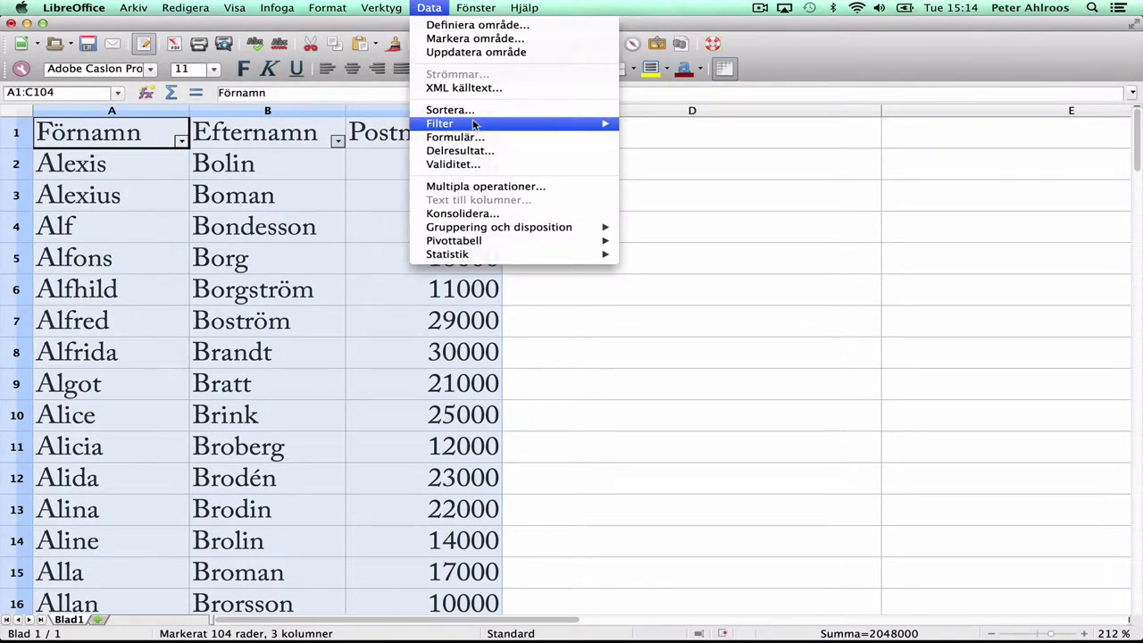
# Step: Inspect the Förnamn AutoFilter choices and close them without changing anything
pyautogui.moveTo(473, 123)
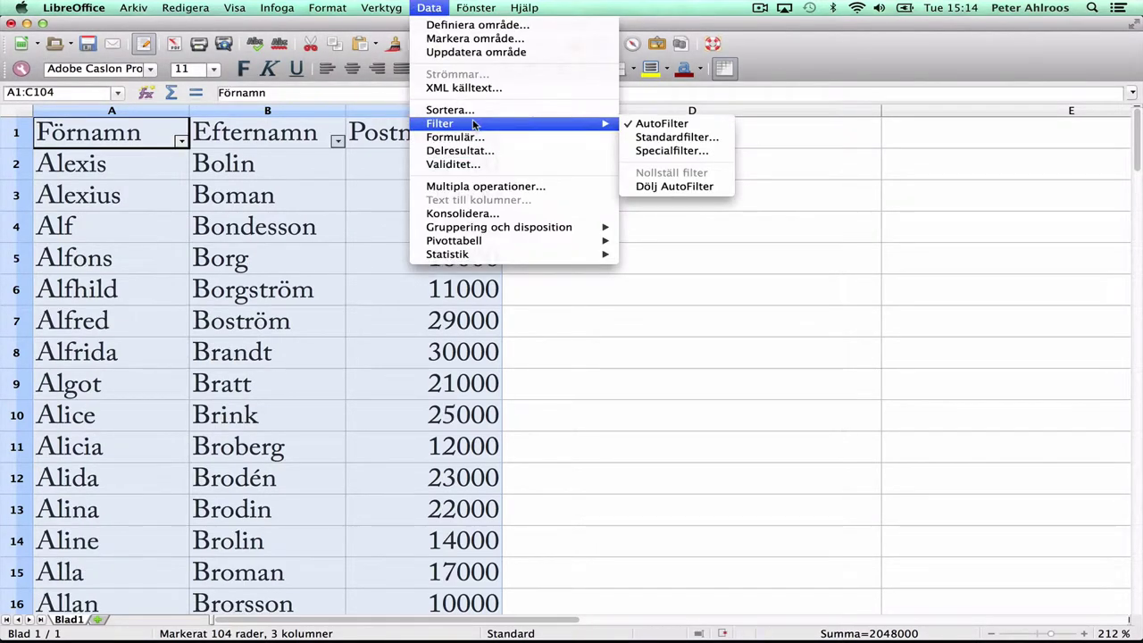
pyautogui.click(427, 8)
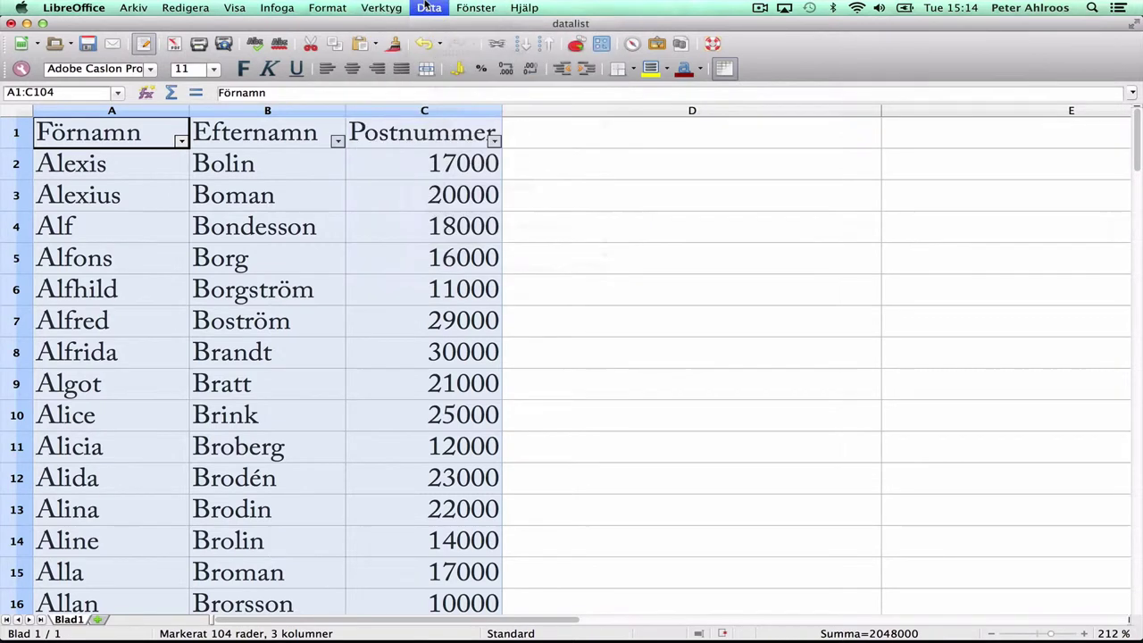
pyautogui.click(180, 141)
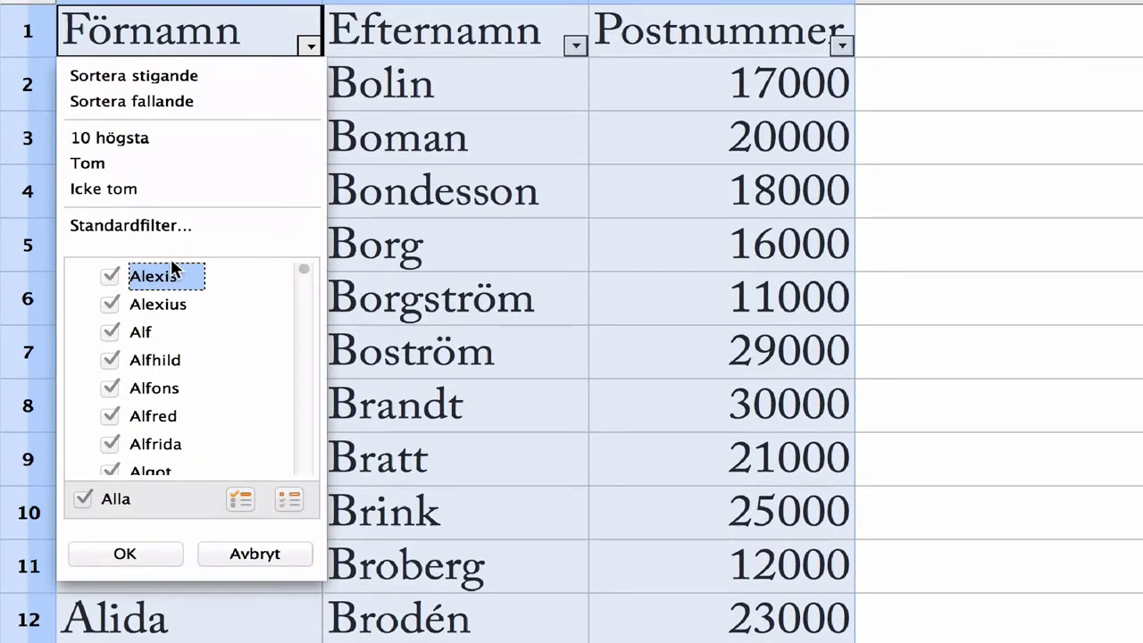
pyautogui.click(885, 145)
pyautogui.click(428, 7)
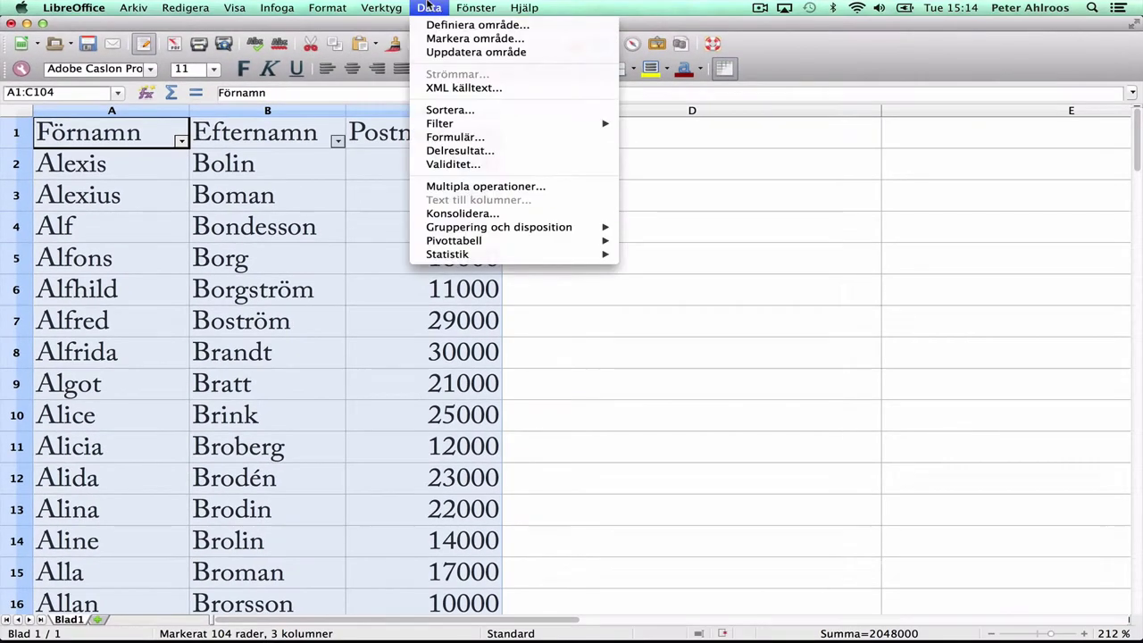
# Step: Open the data form and move past the last record to a blank one
pyautogui.click(476, 137)
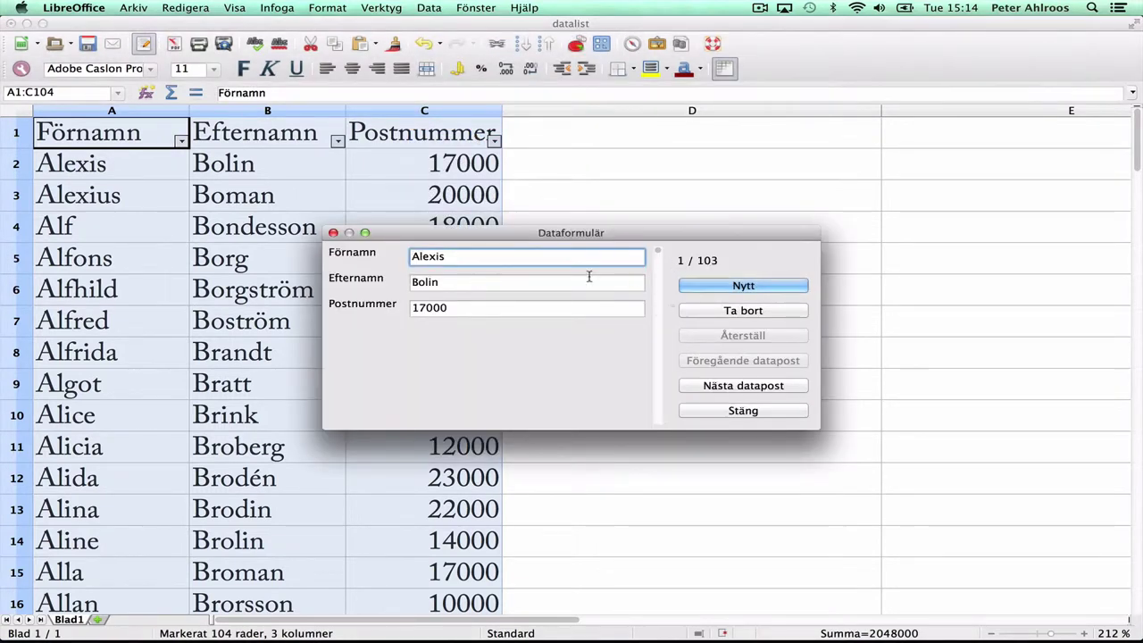
pyautogui.click(715, 386)
pyautogui.click(715, 386)
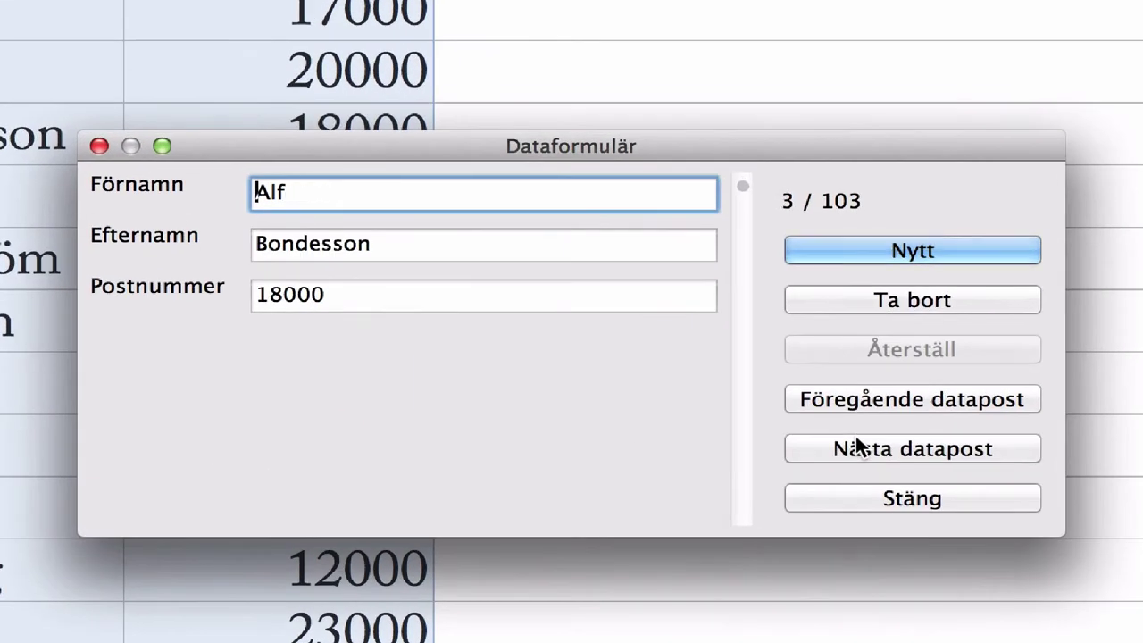
pyautogui.doubleClick(855, 447)
pyautogui.tripleClick(855, 446)
pyautogui.doubleClick(856, 446)
pyautogui.tripleClick(856, 446)
pyautogui.doubleClick(855, 446)
pyautogui.doubleClick(855, 446)
pyautogui.doubleClick(855, 446)
pyautogui.doubleClick(856, 447)
pyautogui.click(855, 446)
pyautogui.doubleClick(855, 446)
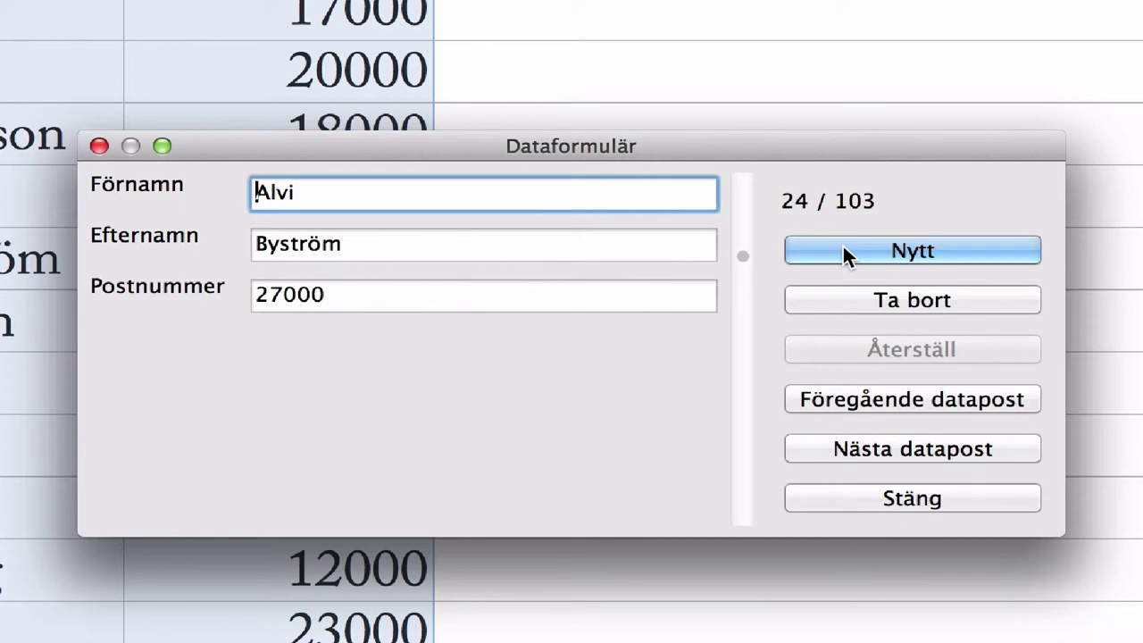
pyautogui.press('Down')
pyautogui.moveTo(742, 336); pyautogui.dragTo(720, 534)
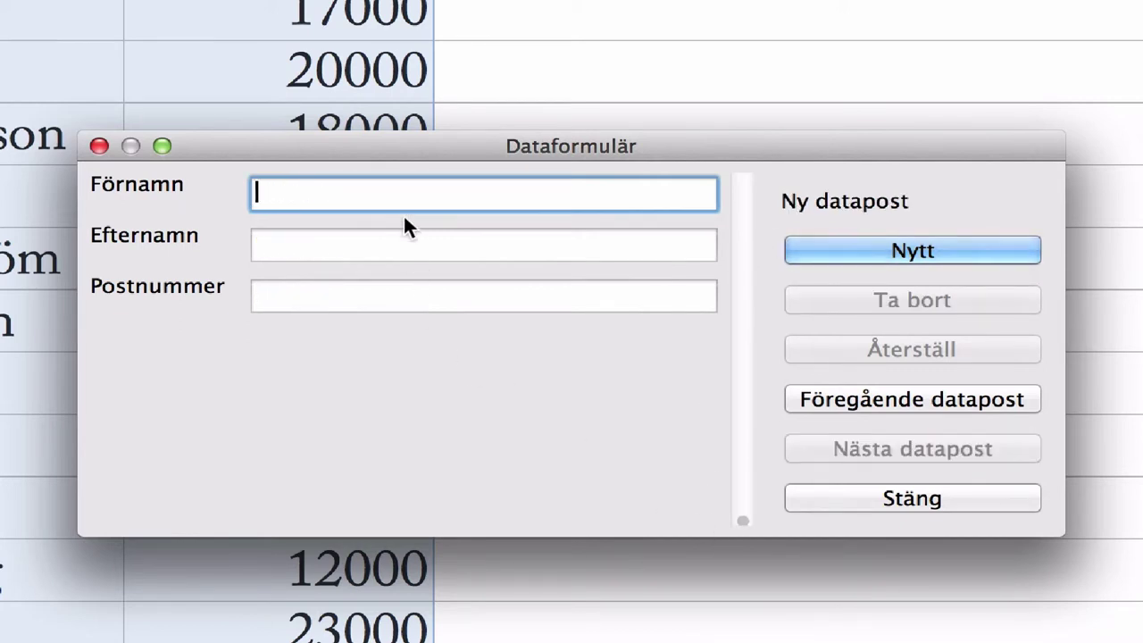
# Step: Enter the new member's first name, surname and Postnummer 65000, save it and close the form
pyautogui.press('Tab')
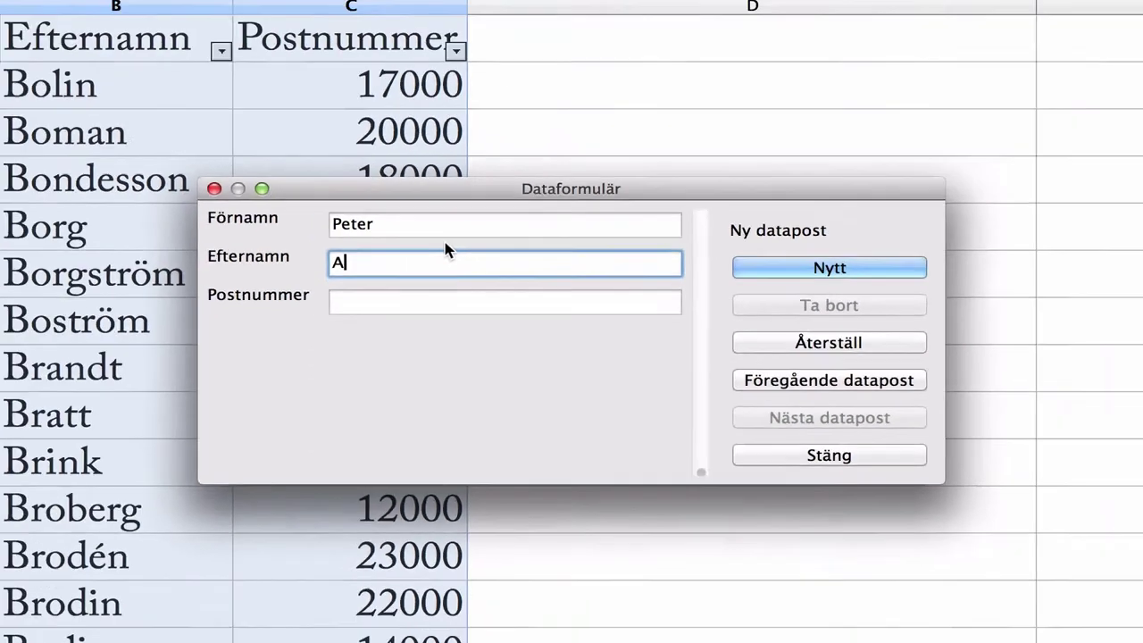
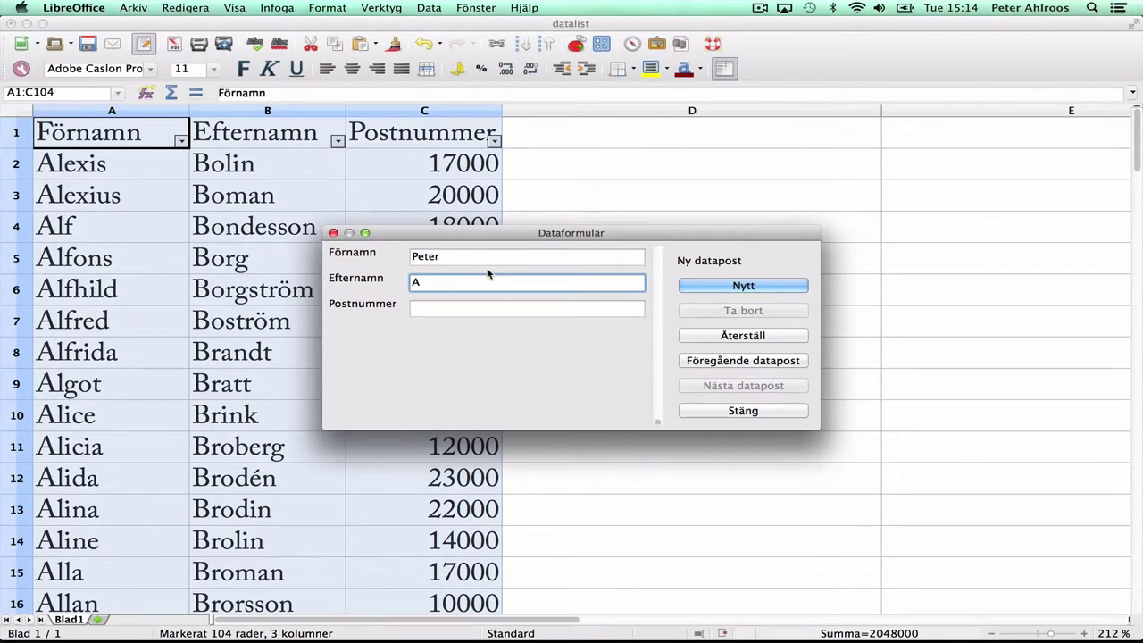
pyautogui.press('Tab')
pyautogui.write('65000')
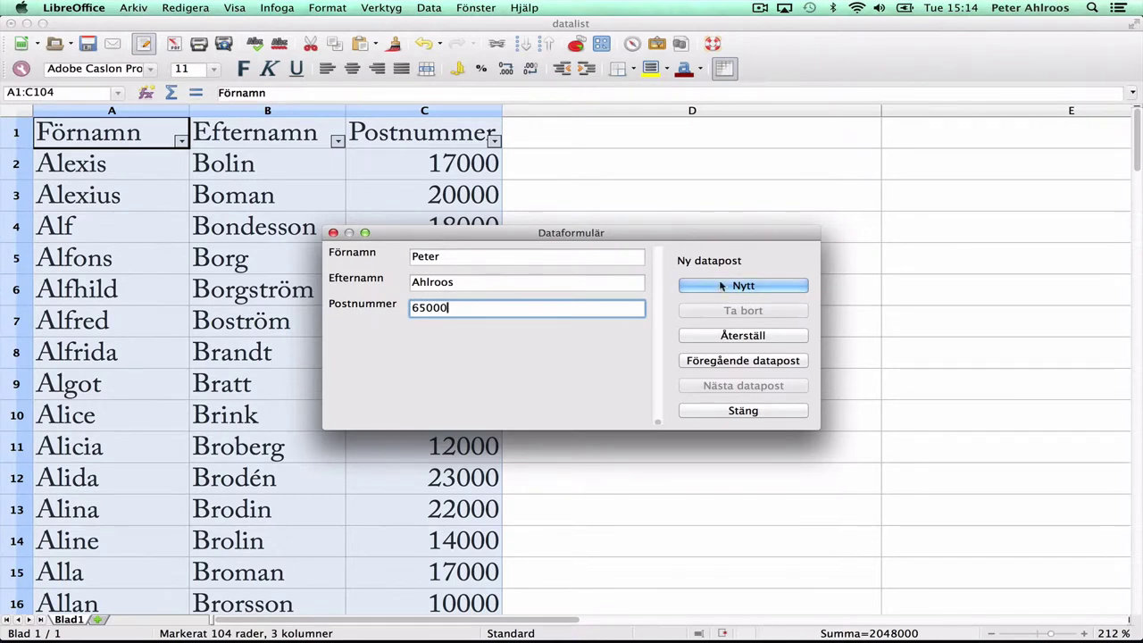
pyautogui.click(725, 284)
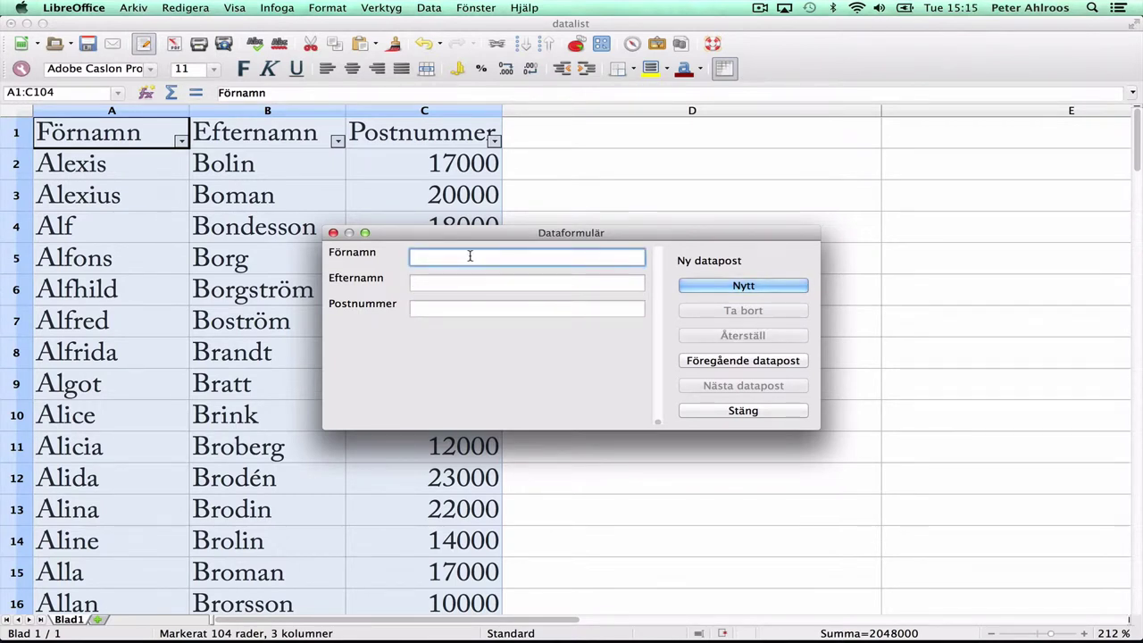
pyautogui.click(706, 412)
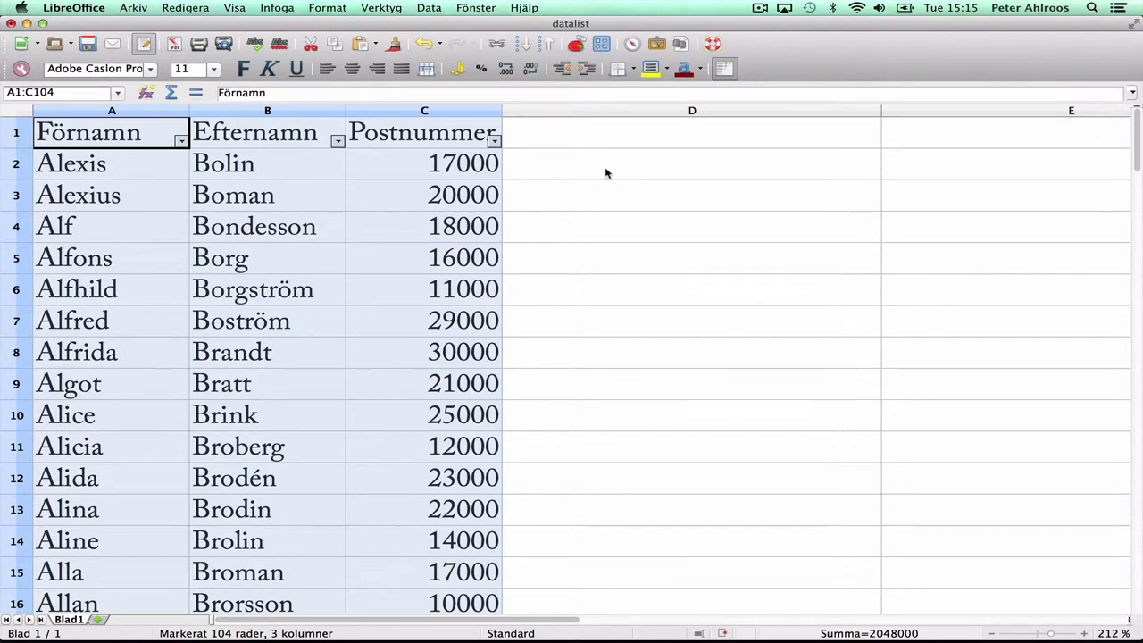
# Step: Apply Delresultat grouped by Postnummer, counting the Postnummer column with Antal
pyautogui.moveTo(1136, 148); pyautogui.dragTo(1137, 567)
pyautogui.click(429, 7)
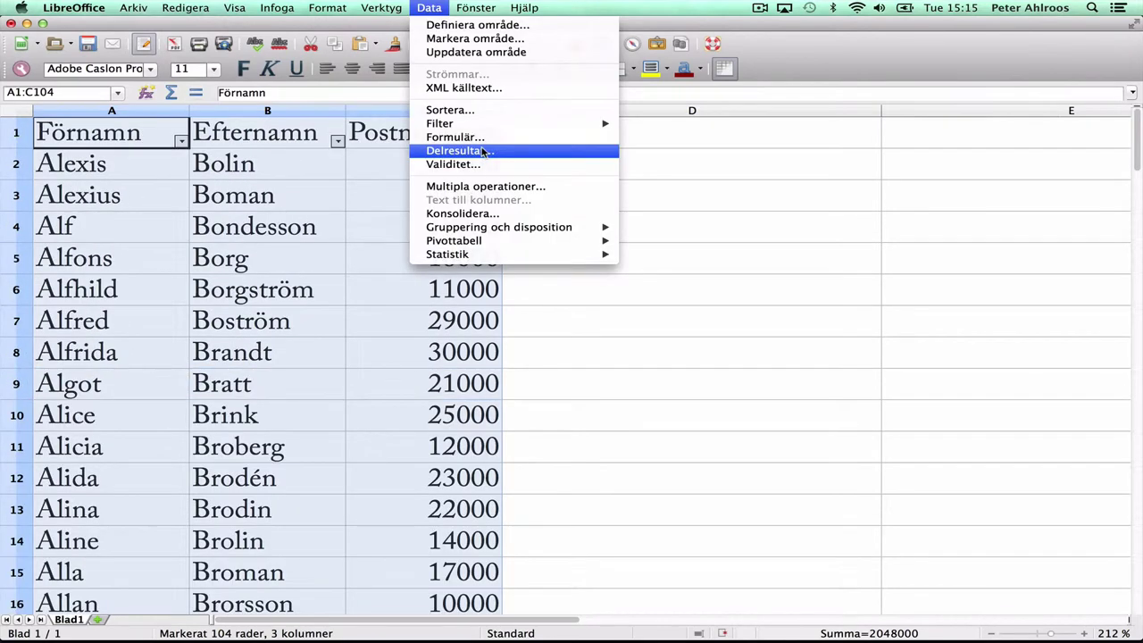
pyautogui.click(482, 152)
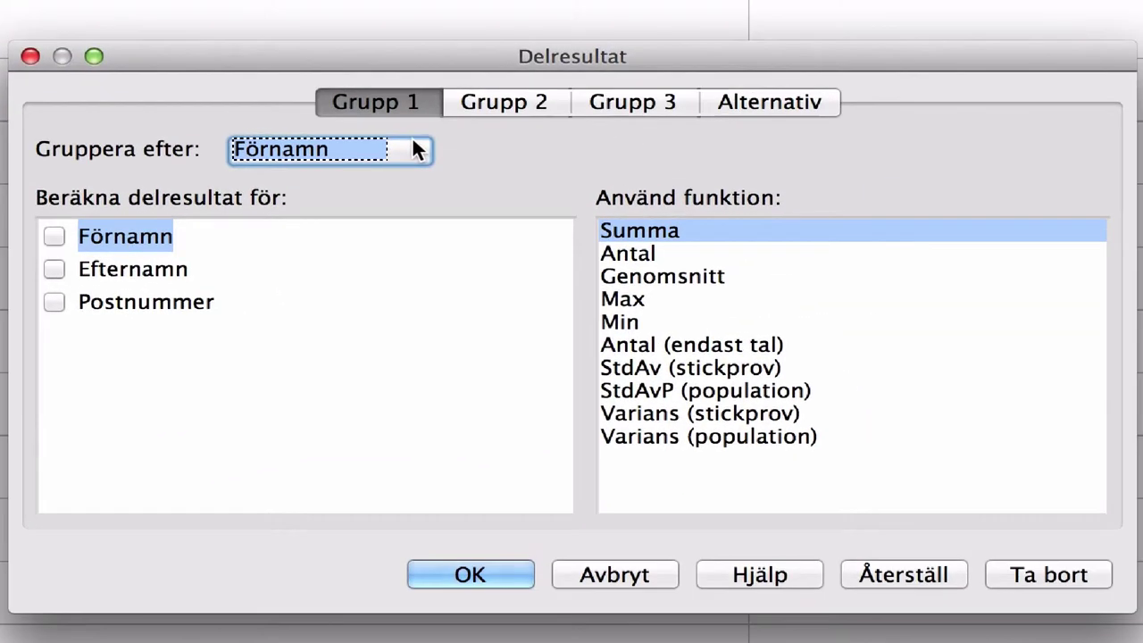
pyautogui.click(414, 142)
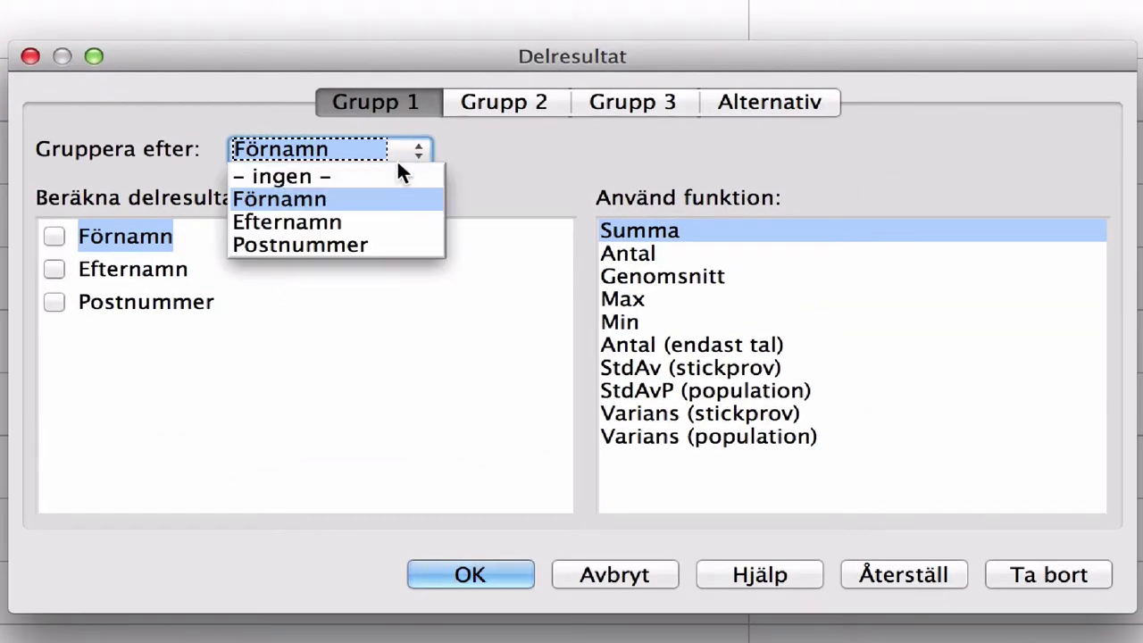
pyautogui.click(346, 247)
pyautogui.press('Tab')
pyautogui.press('space')
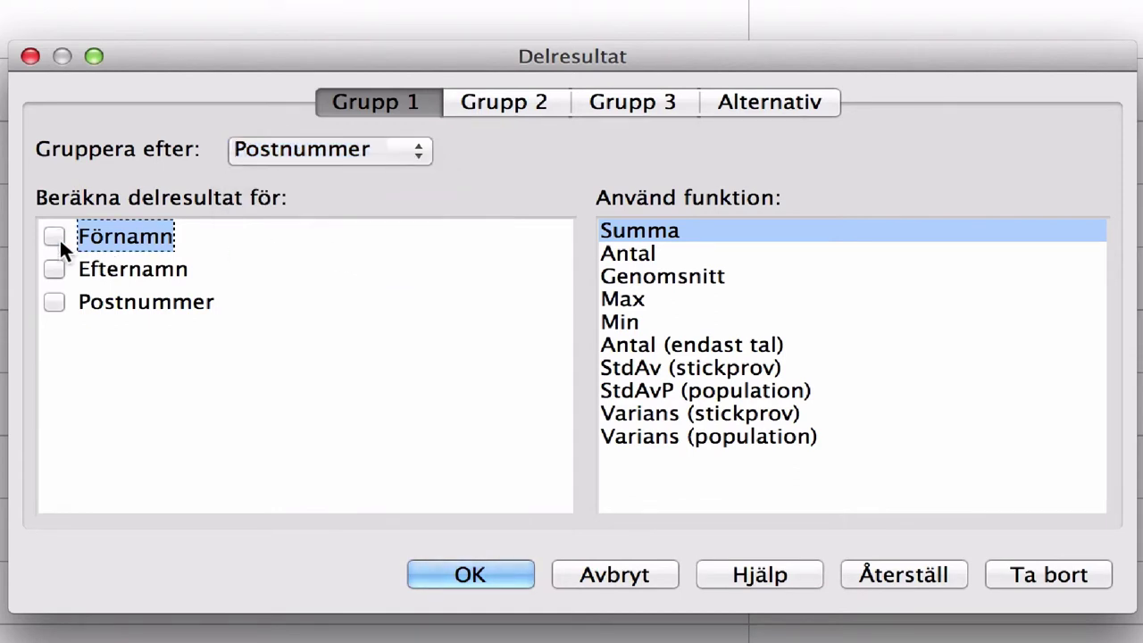
pyautogui.click(54, 301)
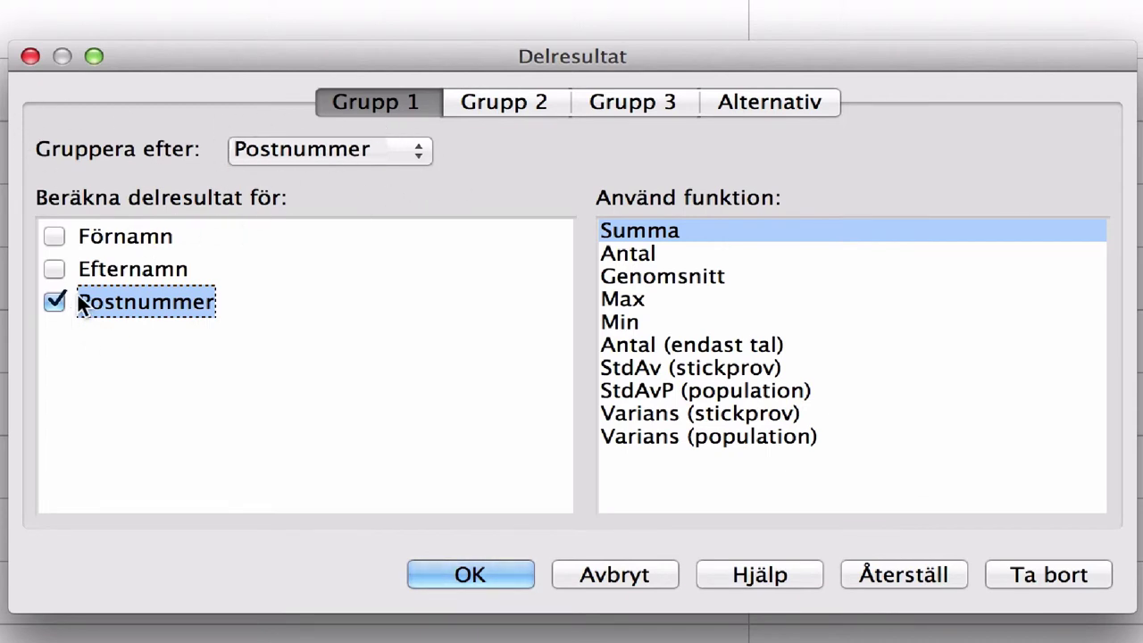
pyautogui.click(623, 257)
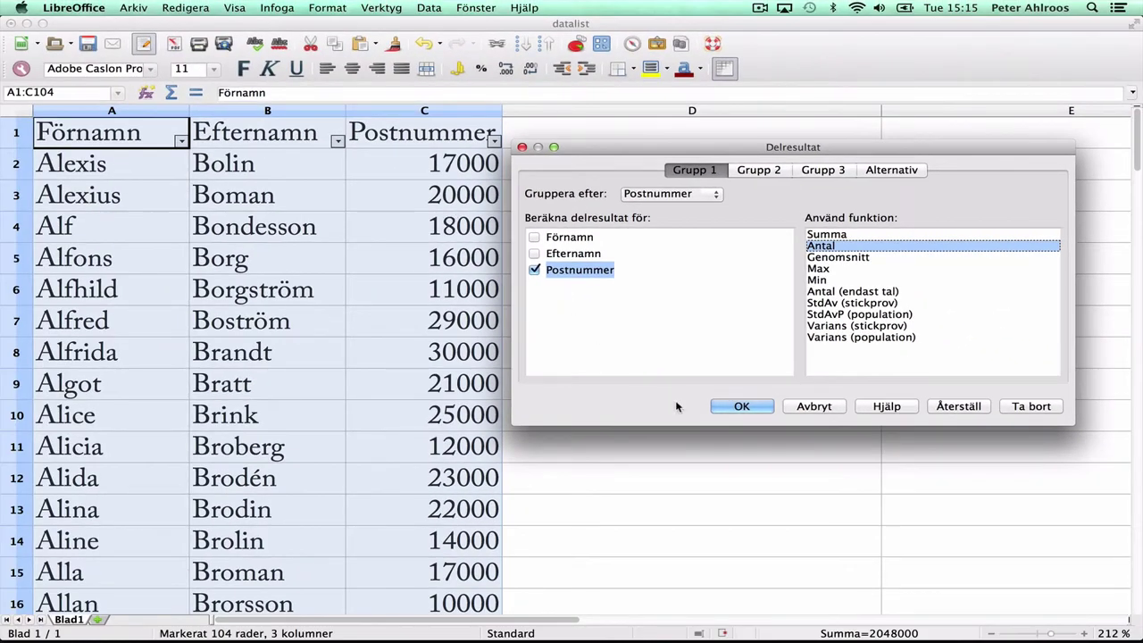
pyautogui.click(742, 407)
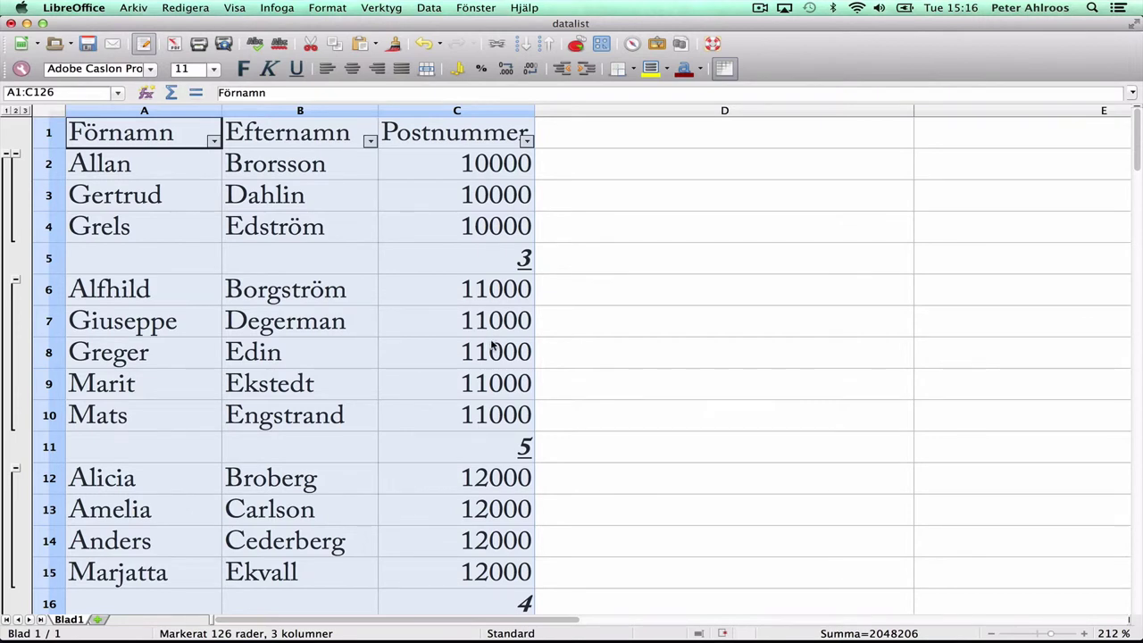
pyautogui.scroll(-2, 493, 348)
pyautogui.scroll(-5, 493, 348)
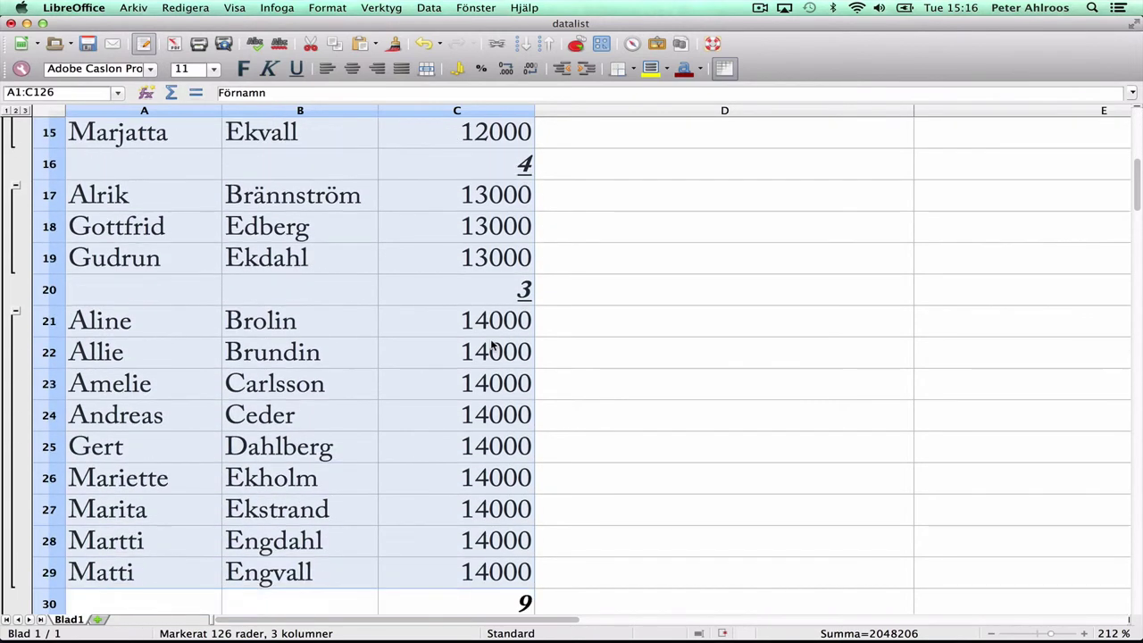
pyautogui.scroll(-10, 502, 455)
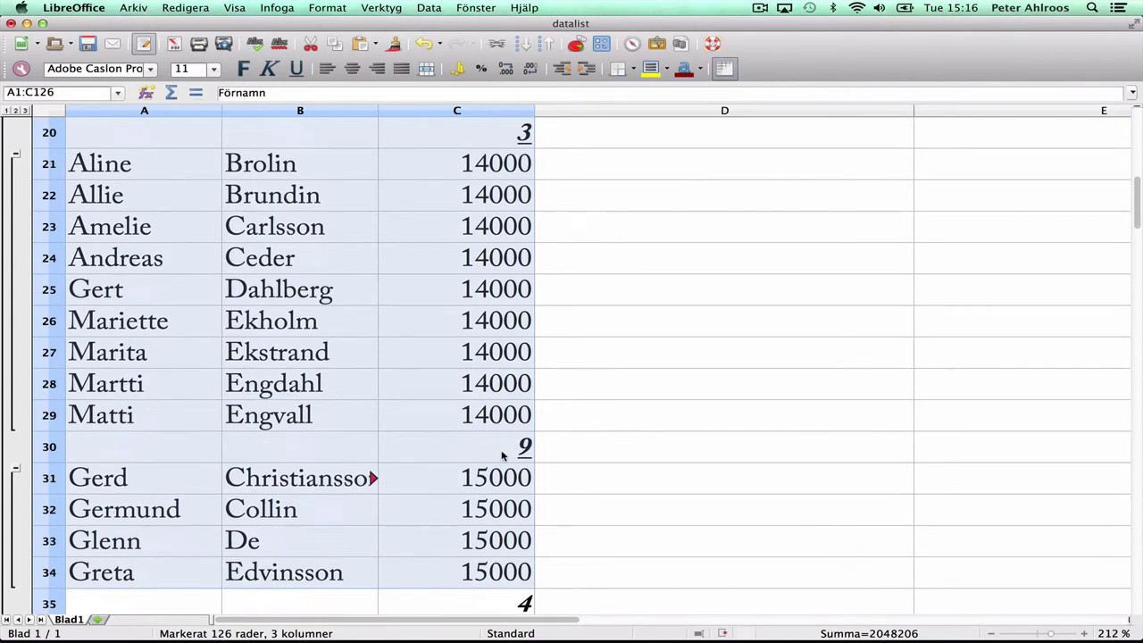
pyautogui.scroll(-5, 502, 456)
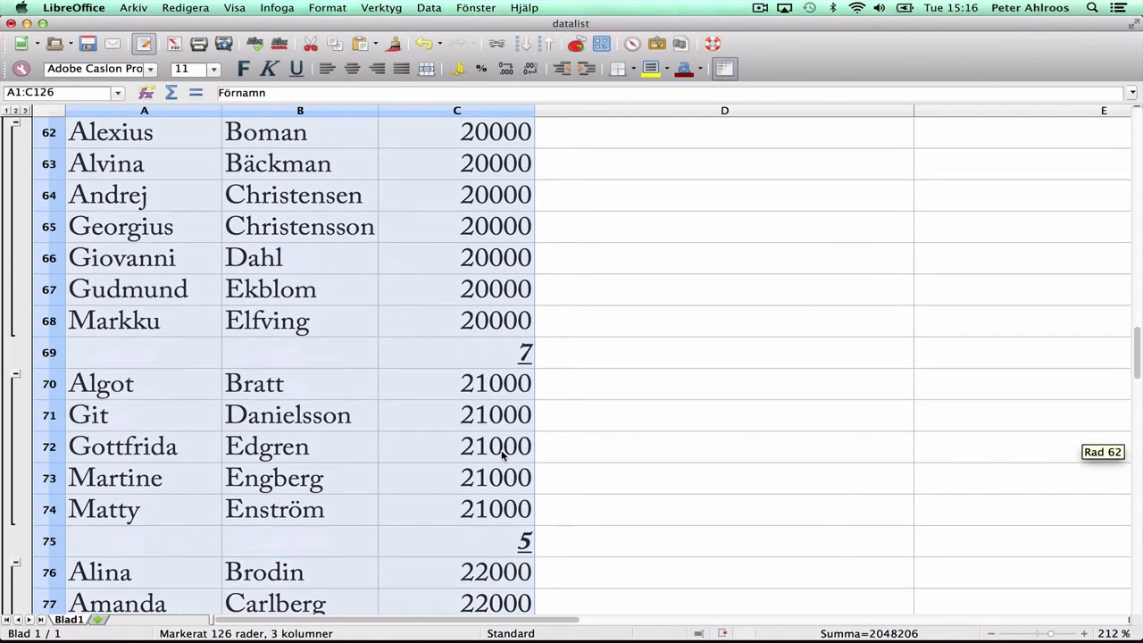
pyautogui.scroll(-5, 502, 456)
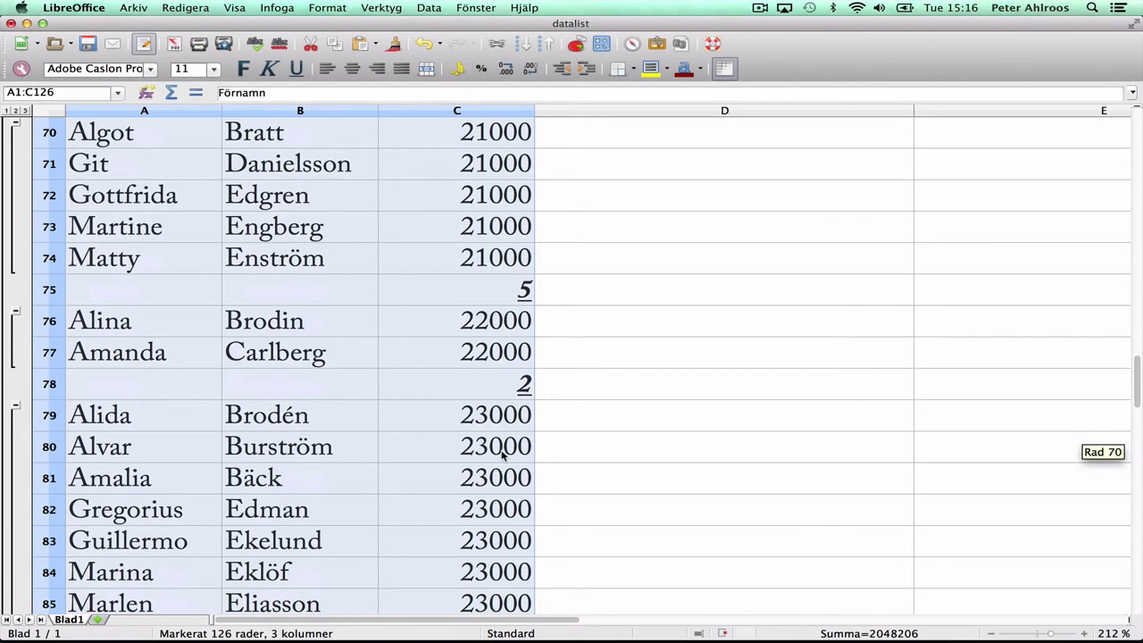
pyautogui.scroll(-6, 502, 456)
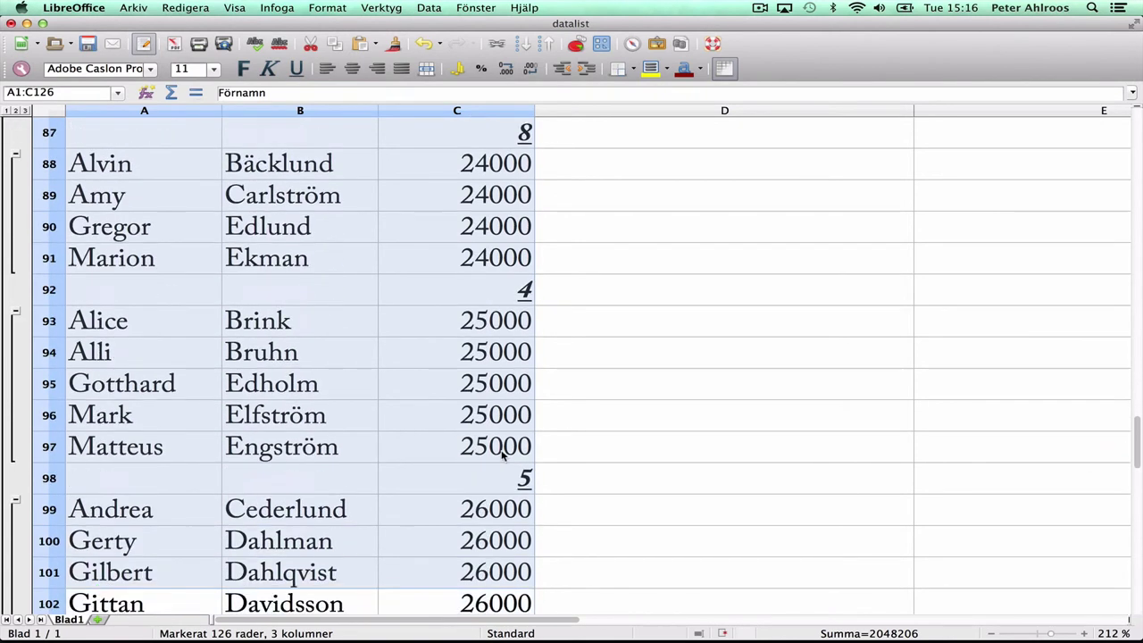
pyautogui.scroll(20, 501, 456)
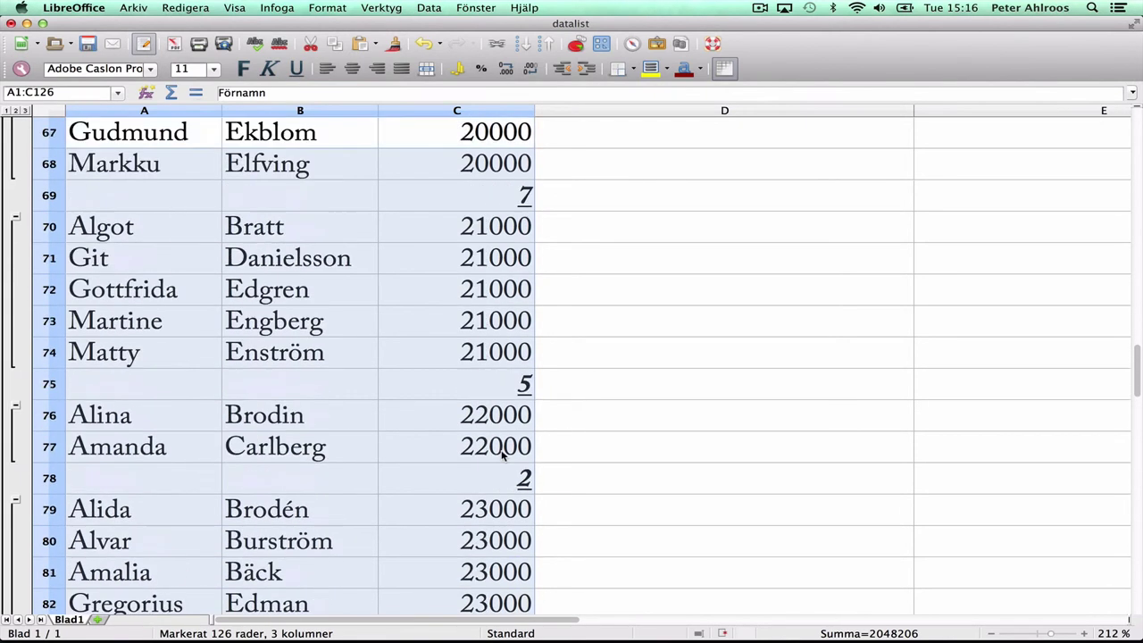
pyautogui.scroll(7, 501, 456)
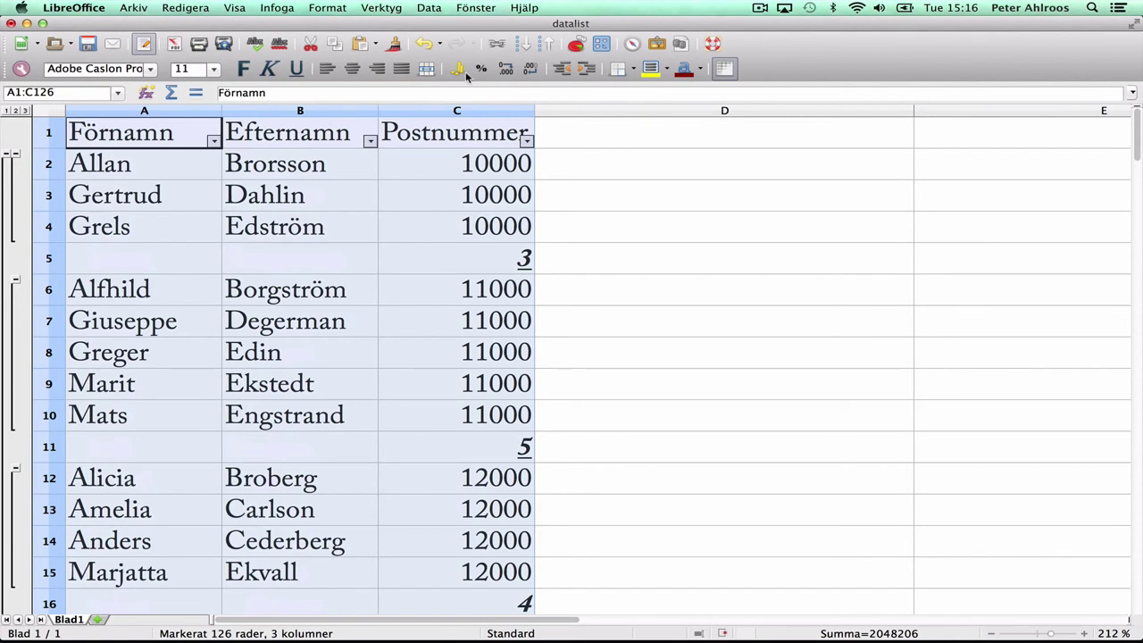
# Step: Reopen Delresultat, untick Postnummer and remove the count subtotal rows
pyautogui.click(429, 7)
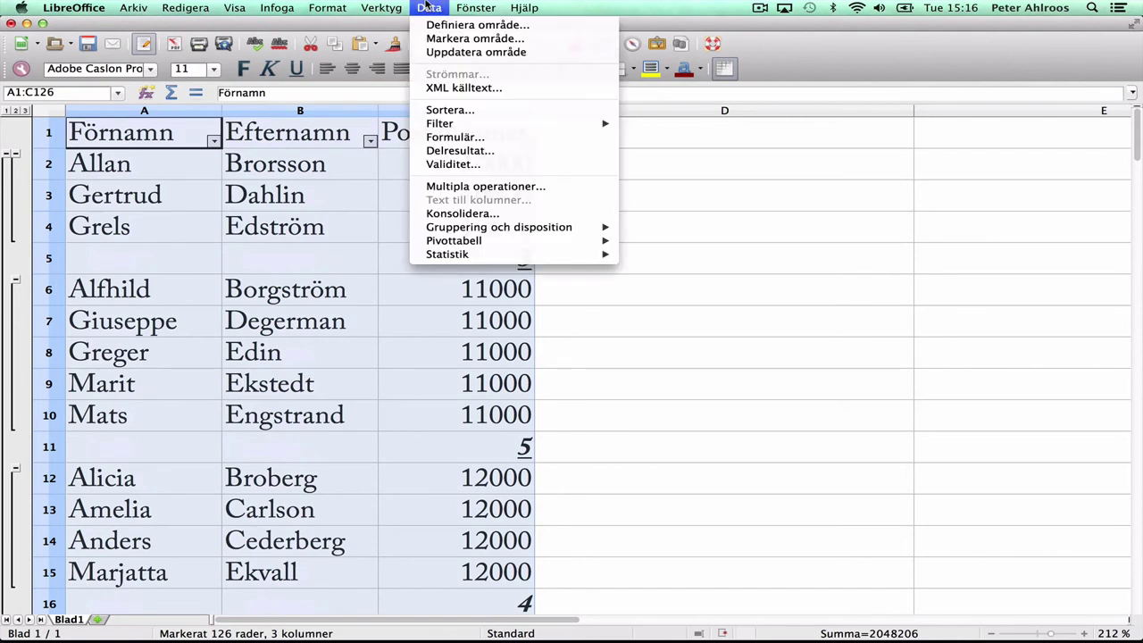
pyautogui.click(459, 152)
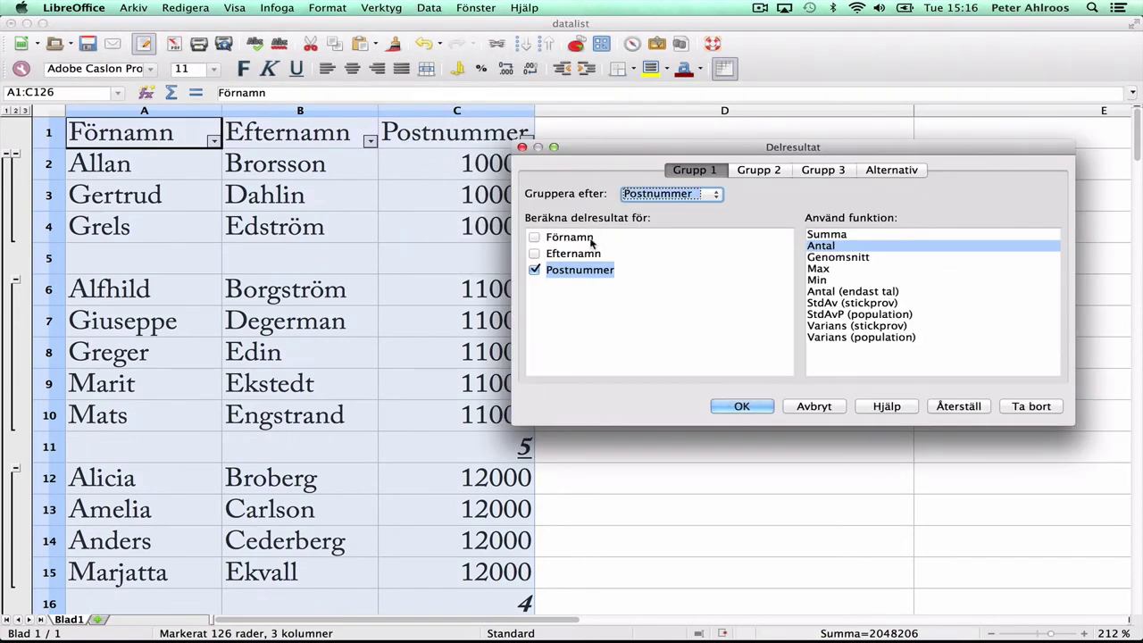
pyautogui.click(534, 270)
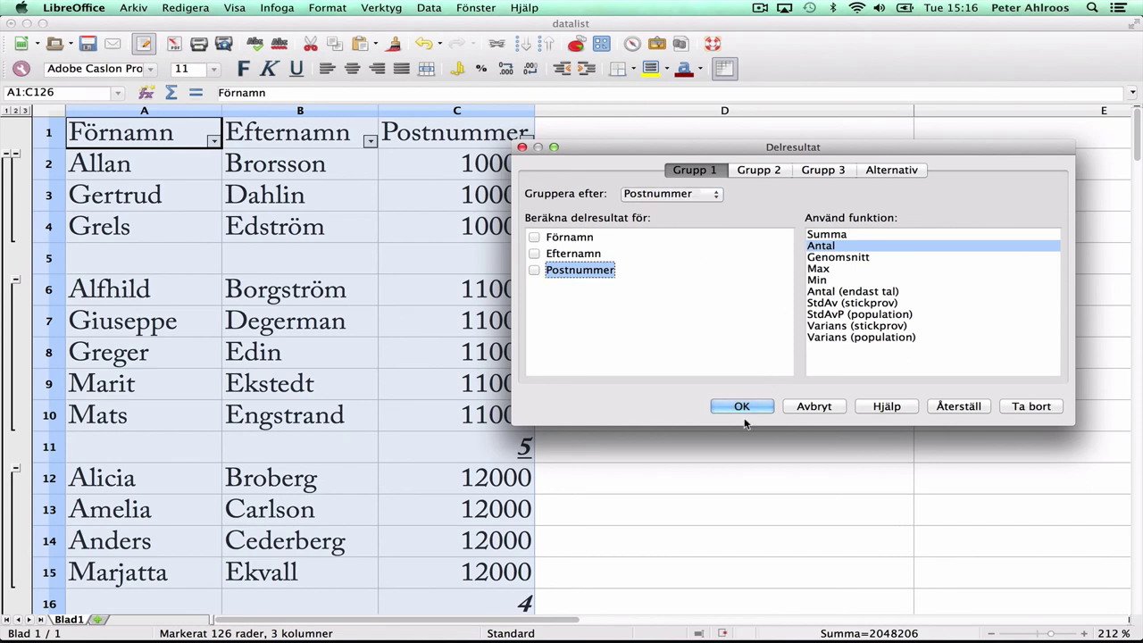
pyautogui.click(1006, 403)
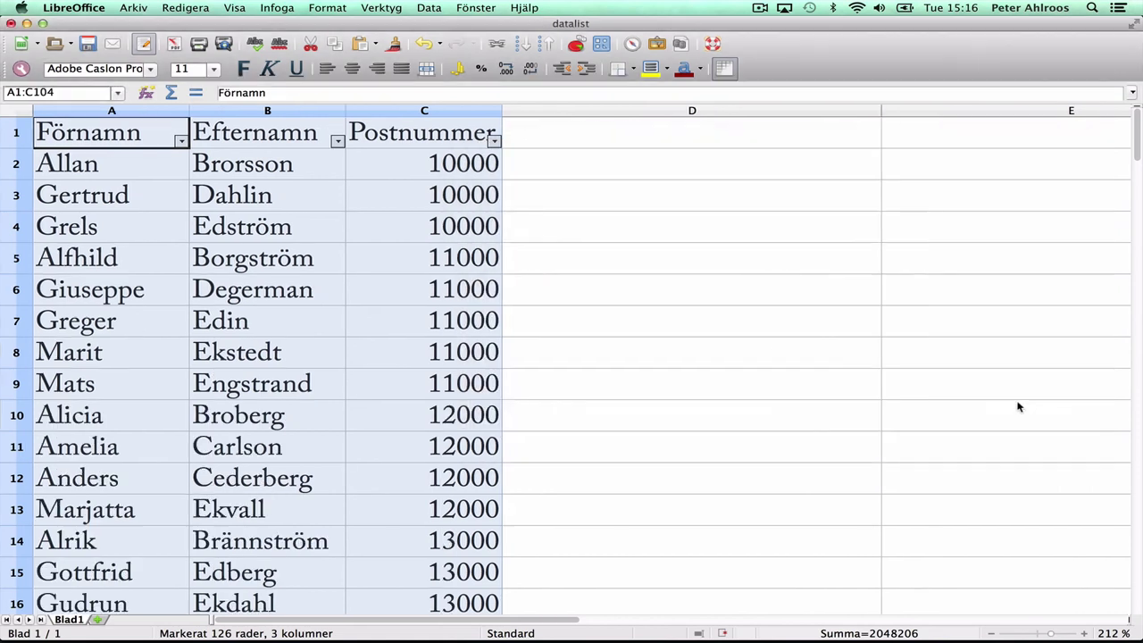